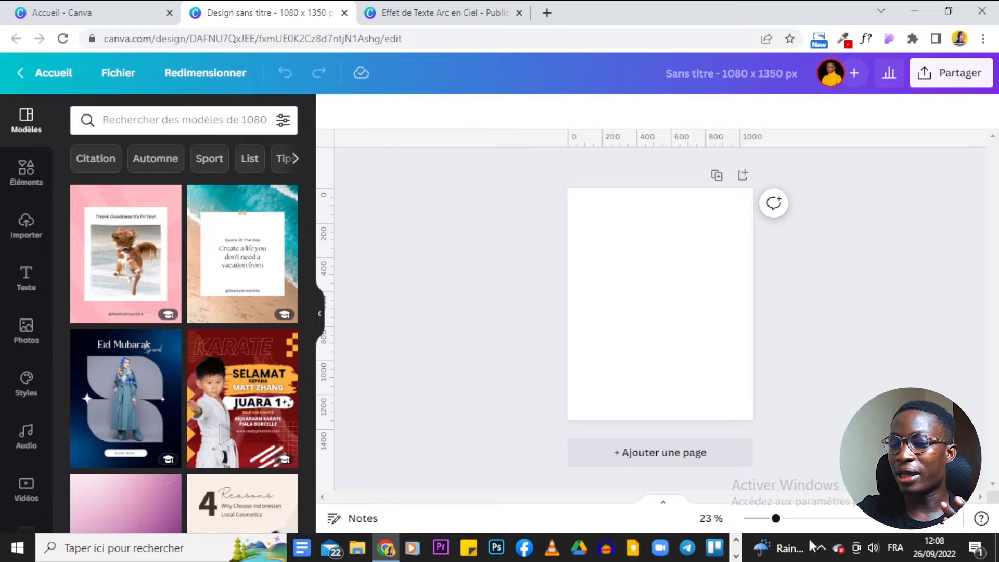
Add a text box to the blank page, enlarge it to about size 58 and make it read "Arc-en-Ciel".
drag(775, 519, 790, 519)
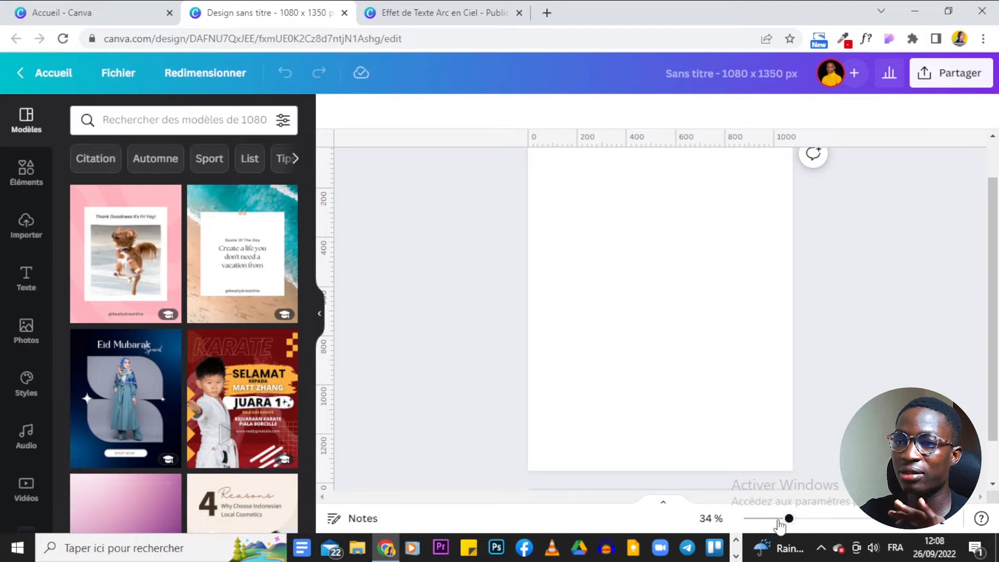
click(383, 7)
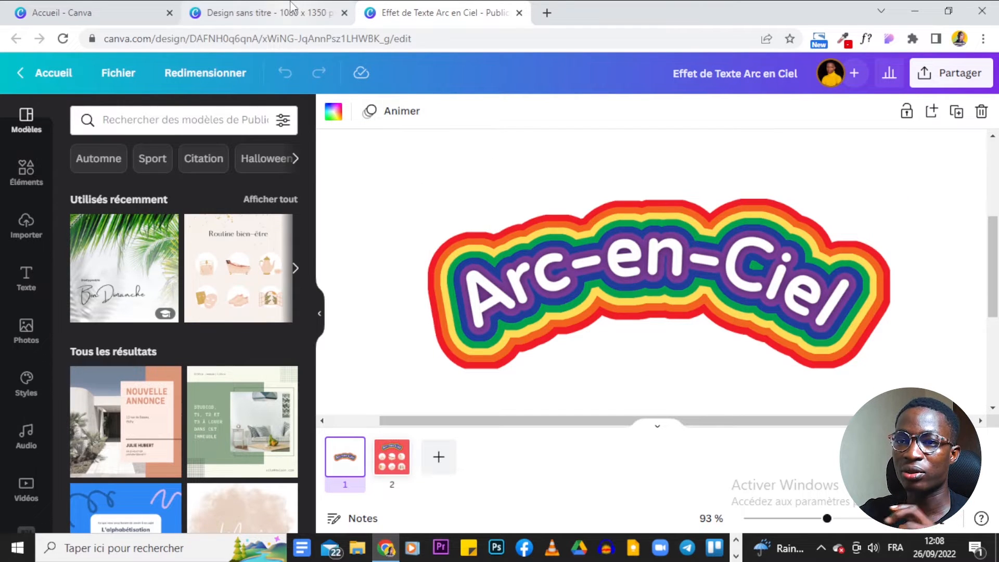
click(260, 12)
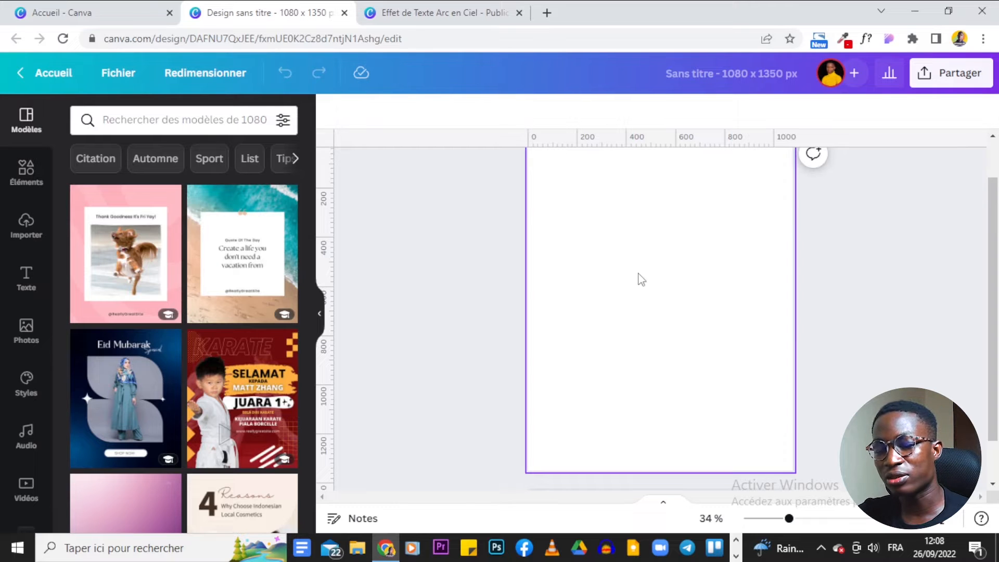
key(t)
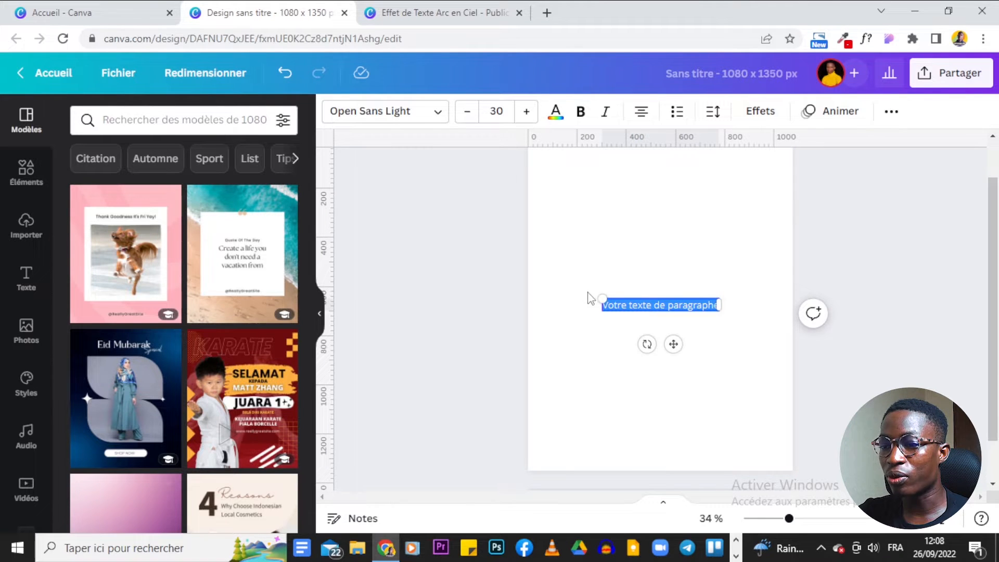
drag(599, 297, 482, 207)
click(614, 316)
click(614, 305)
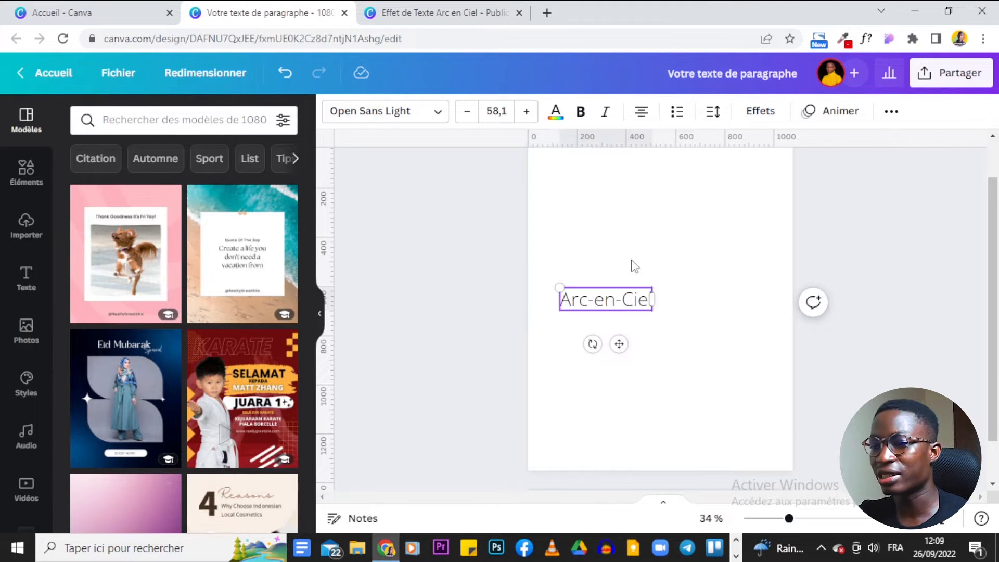
Enlarge the Arc-en-Ciel text to about size 109 and centre it horizontally on the page.
click(642, 239)
drag(626, 299, 766, 260)
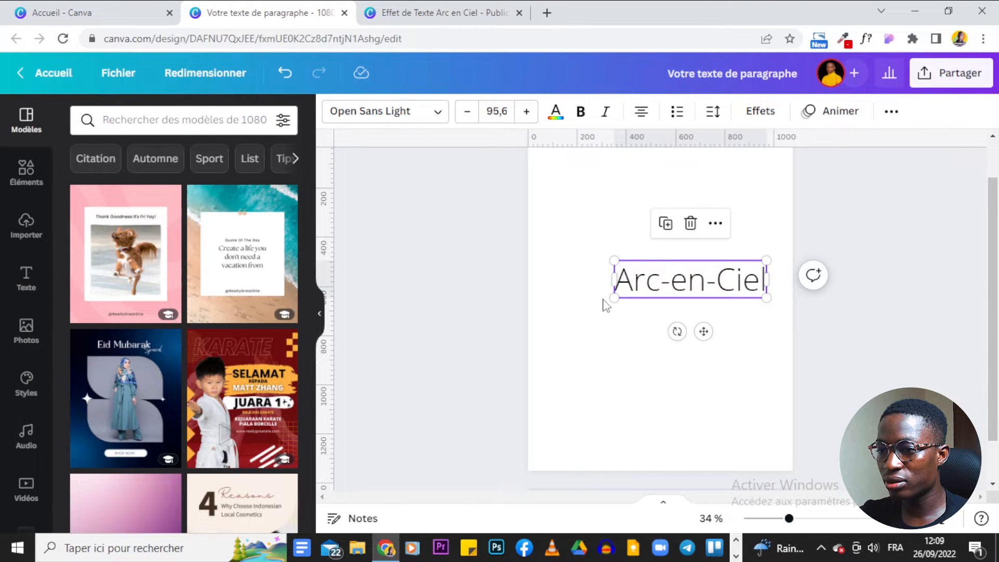
drag(612, 297, 591, 301)
drag(692, 334, 672, 339)
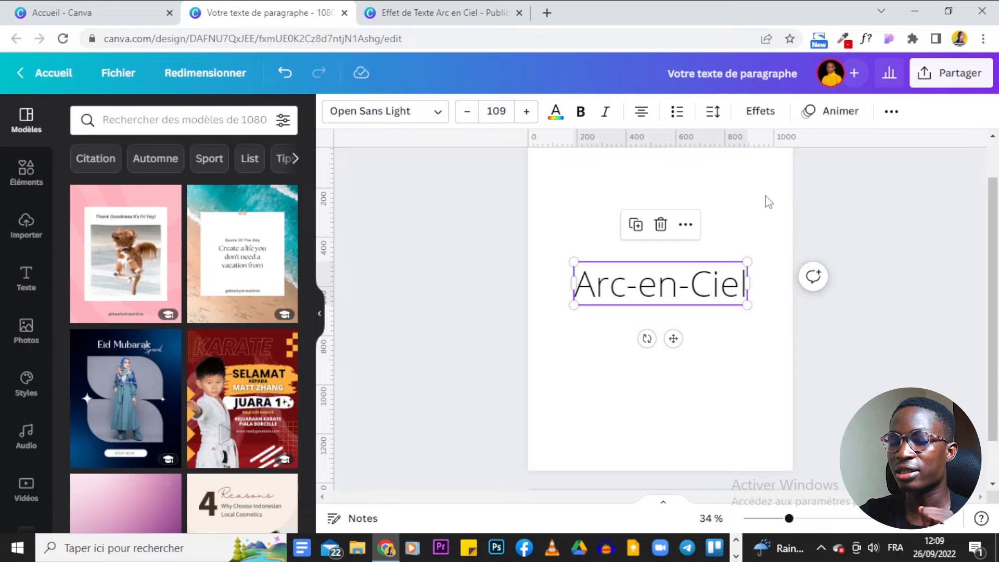
Check the lettering of the finished rainbow example, search the fonts for "rounded" and apply Betm rounded to the Arc-en-Ciel text.
click(416, 11)
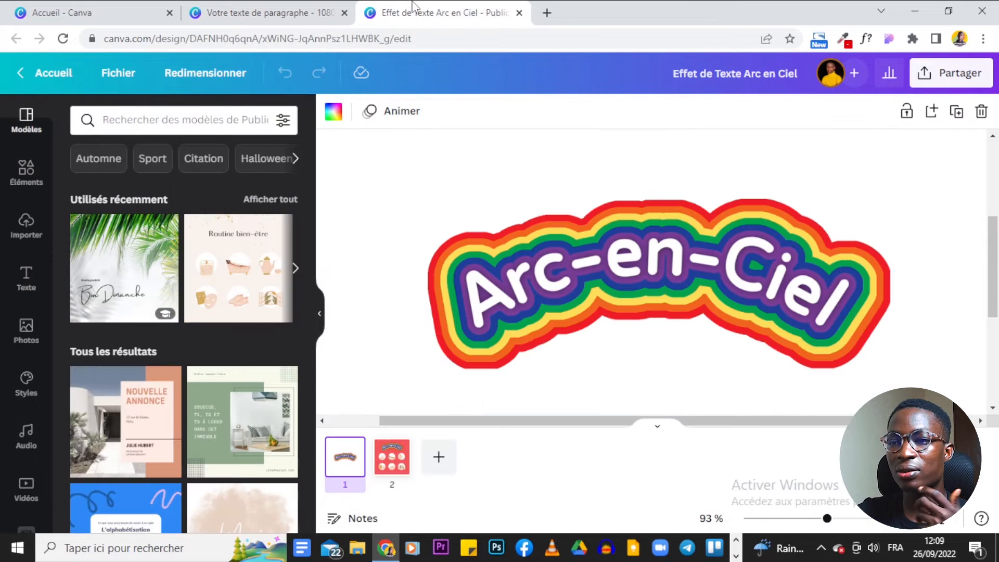
click(300, 9)
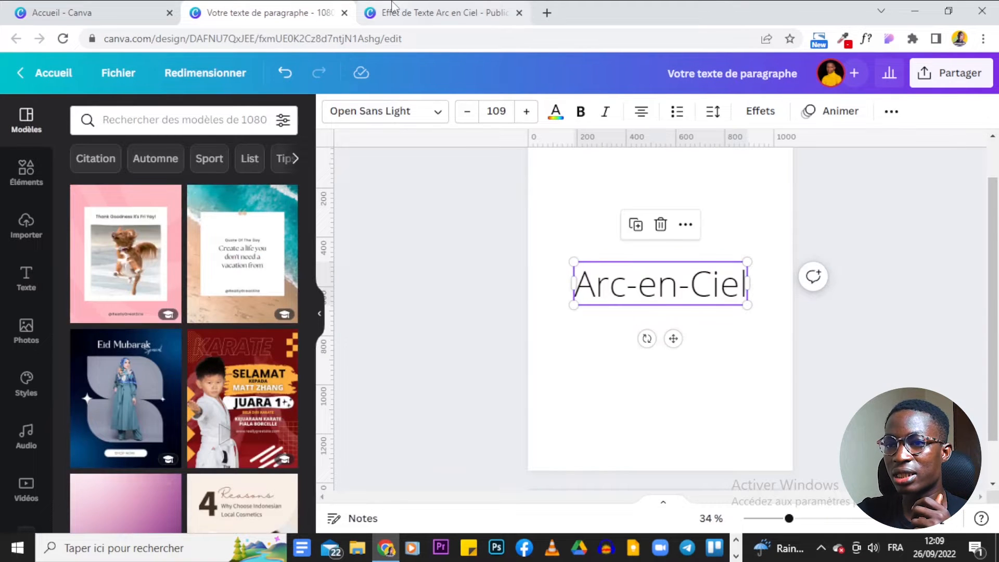
click(412, 11)
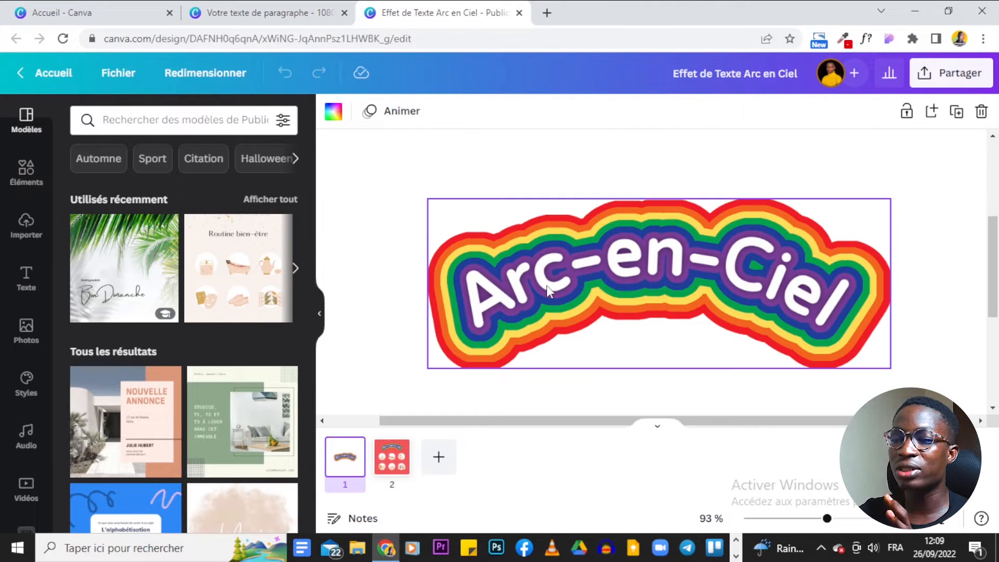
click(255, 9)
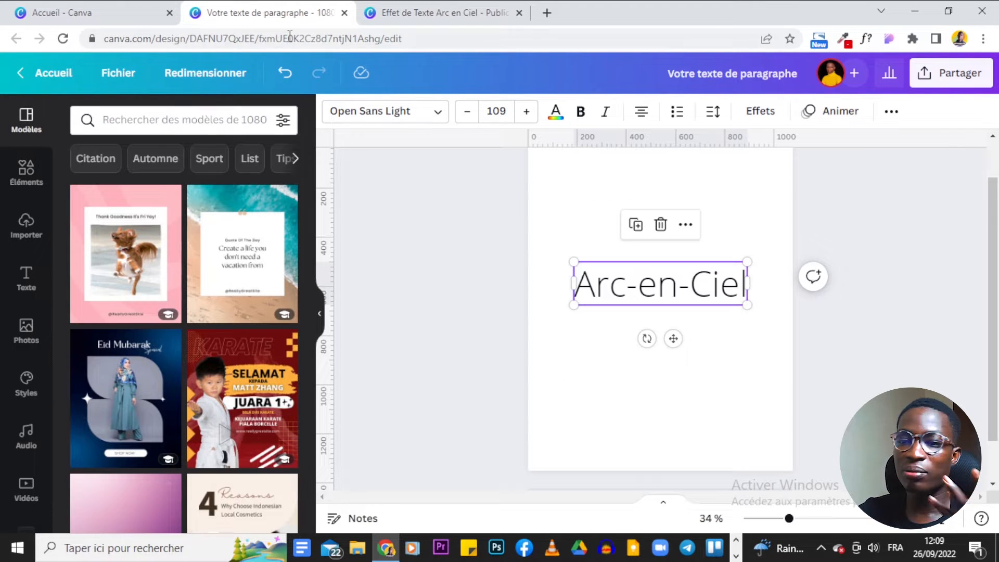
click(354, 124)
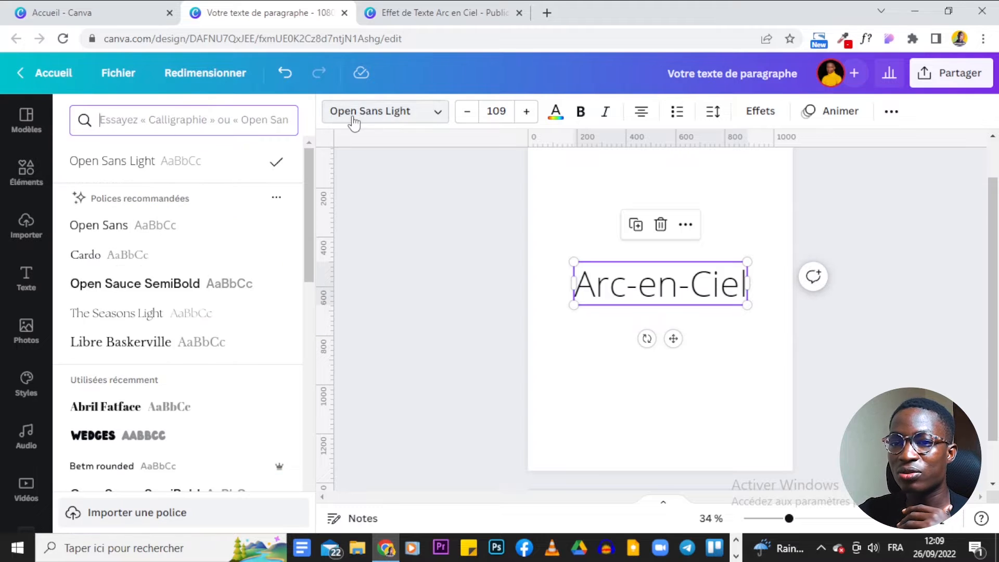
click(230, 115)
text(rouded)
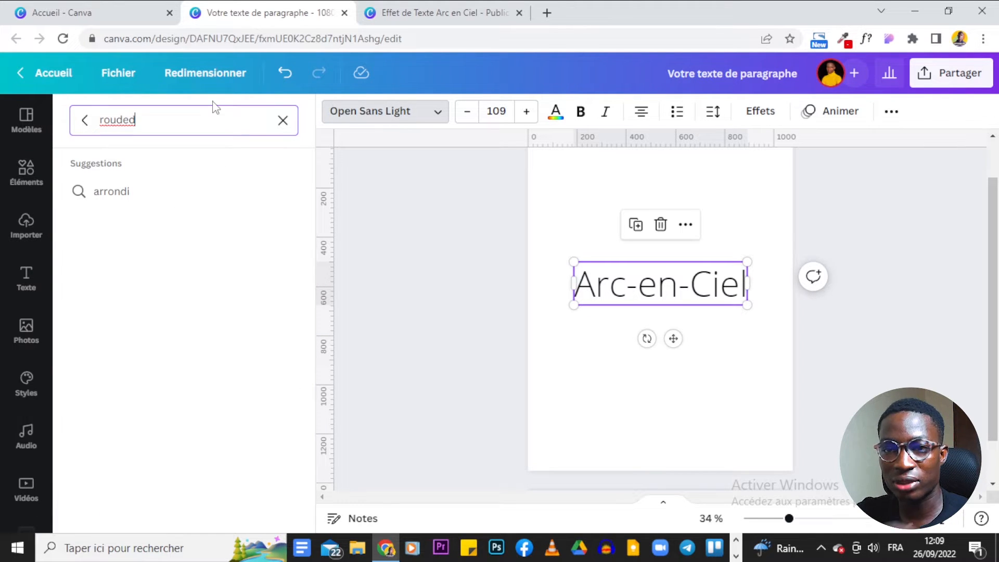
click(116, 121)
text(n)
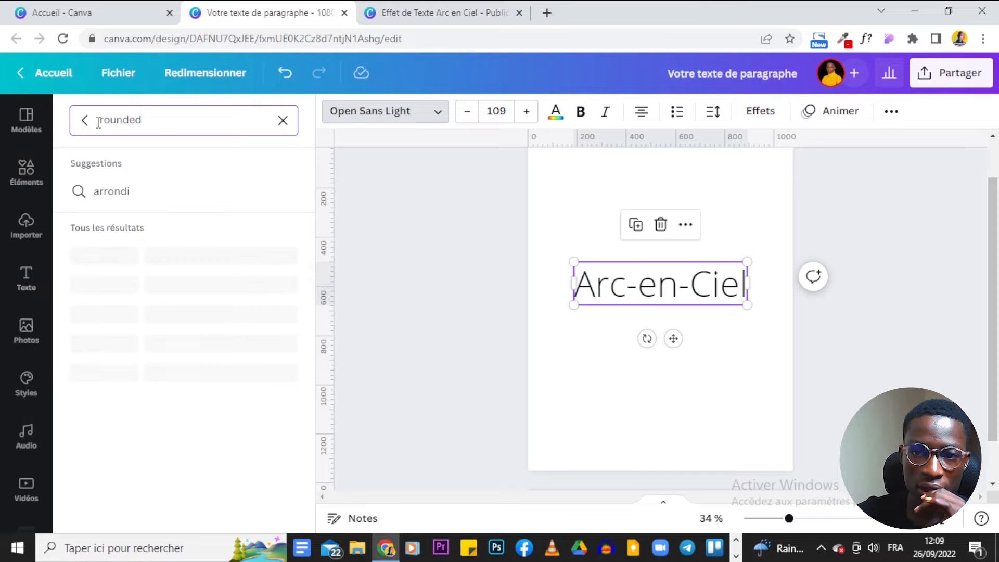
scroll(190, 224, down, 2)
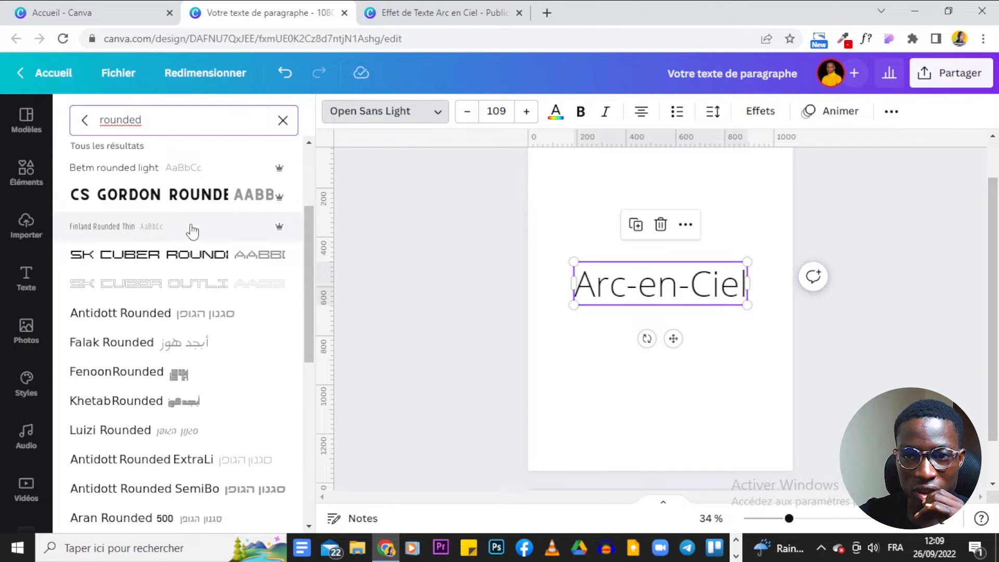
scroll(146, 218, up, 1)
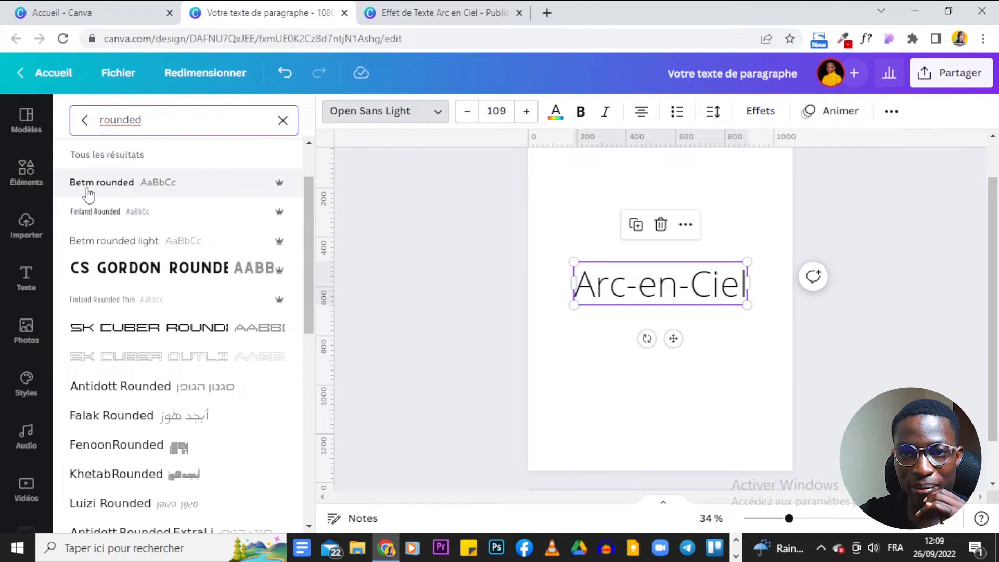
click(133, 192)
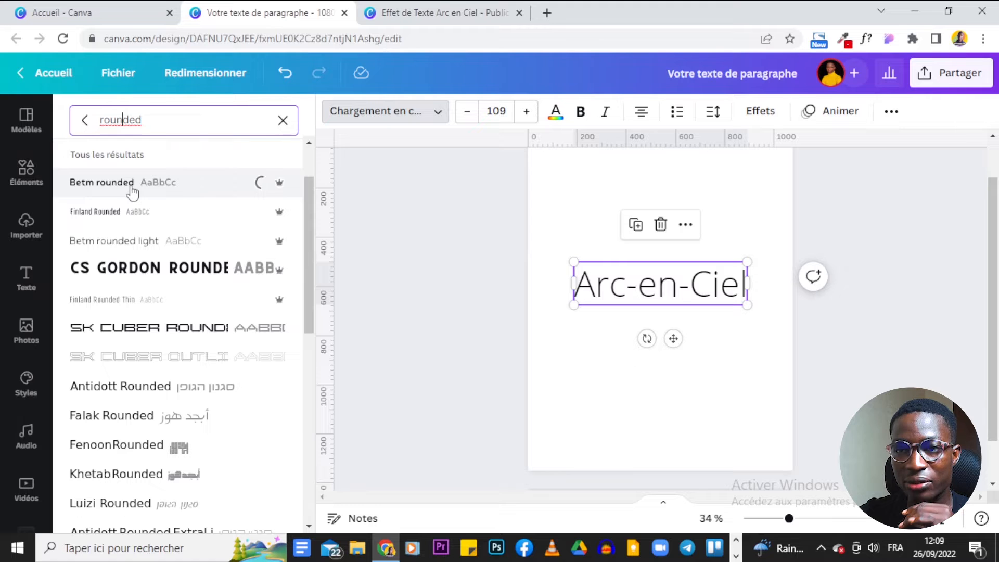
Enlarge the Arc-en-Ciel text to about size 117 after checking the finished rainbow example again.
click(443, 12)
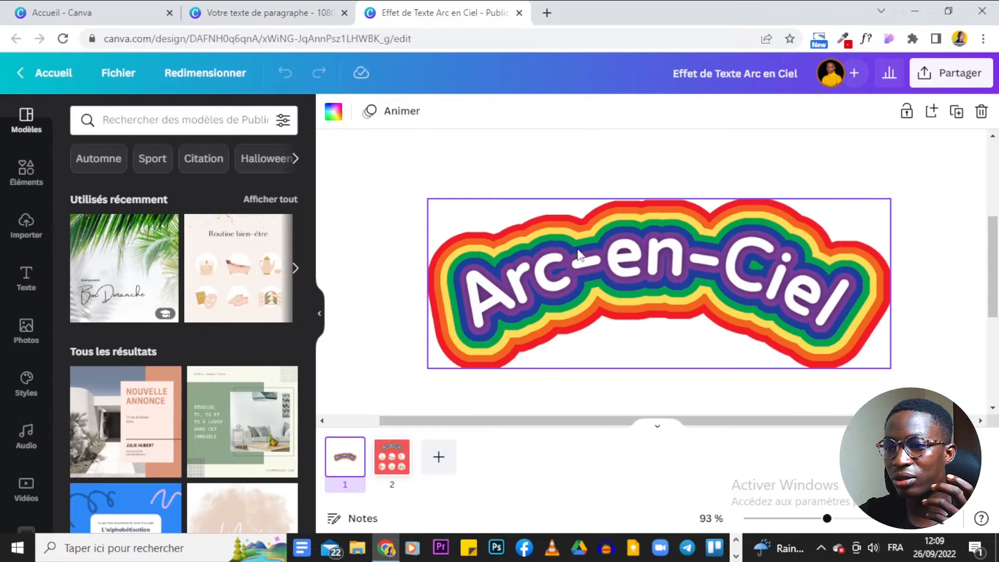
click(263, 11)
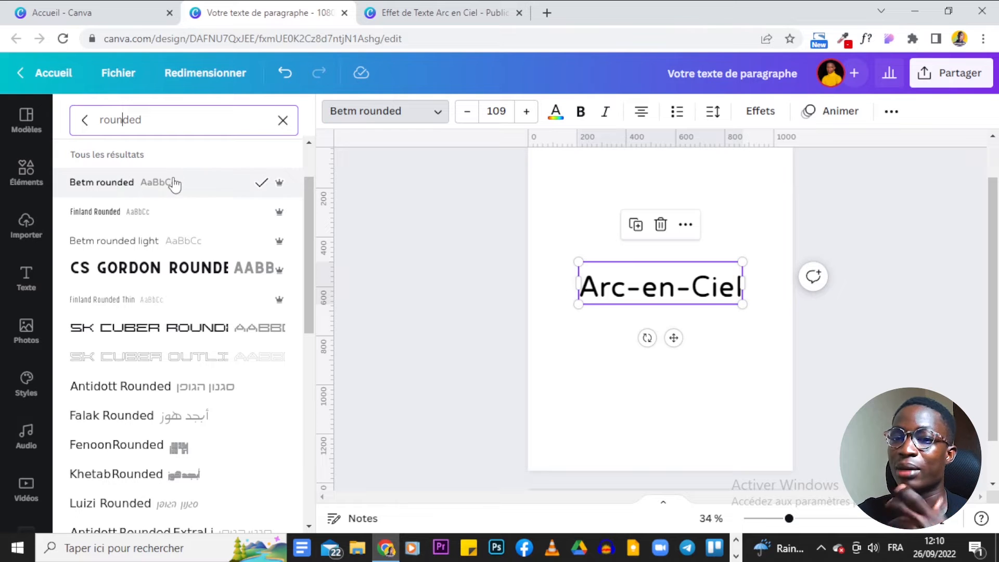
click(427, 207)
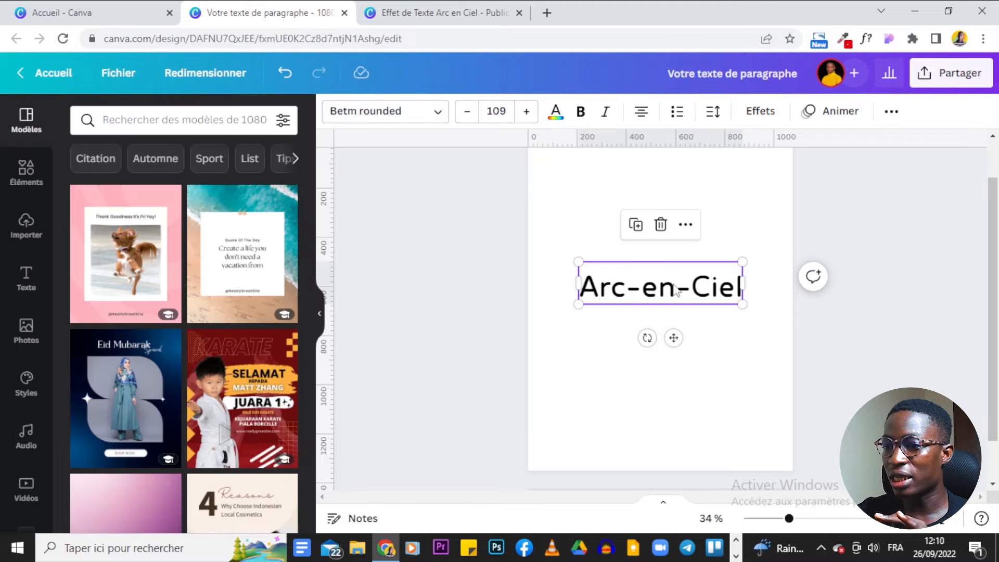
drag(744, 259, 754, 256)
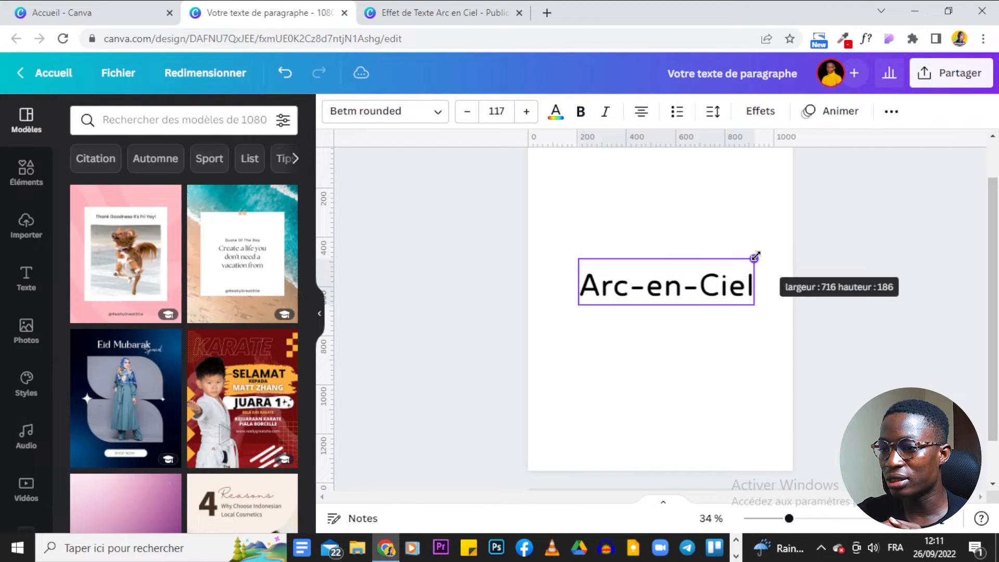
click(654, 285)
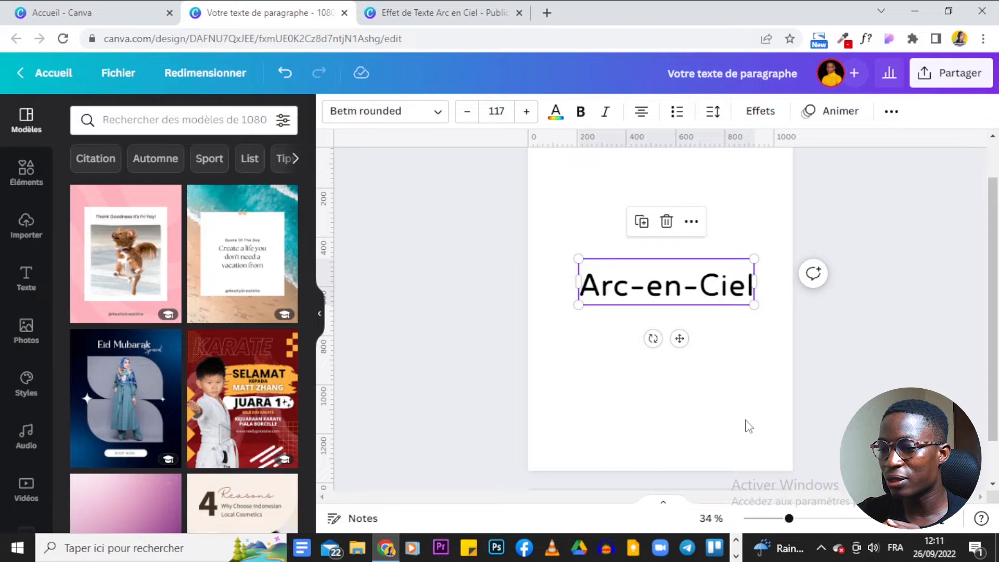
Zoom in to about 54% on the Arc-en-Ciel text and check it against the finished rainbow example.
drag(790, 519, 807, 518)
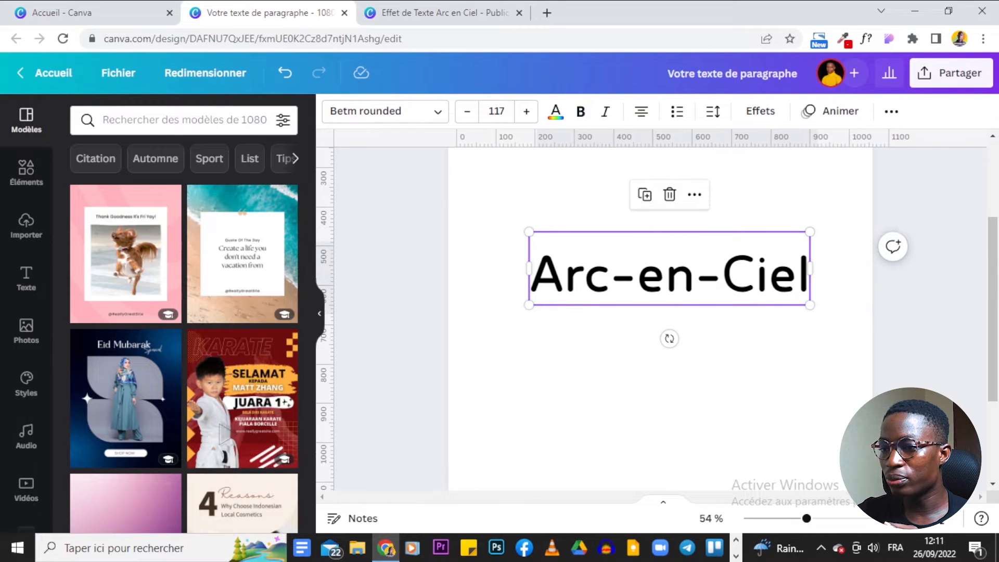
scroll(917, 385, up, 1)
scroll(917, 385, down, 1)
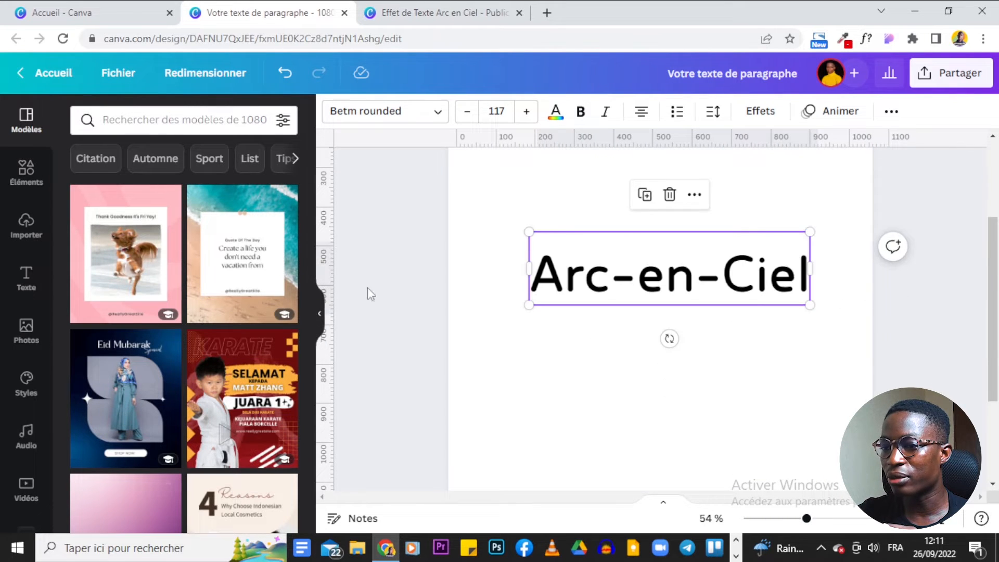
scroll(844, 409, up, 1)
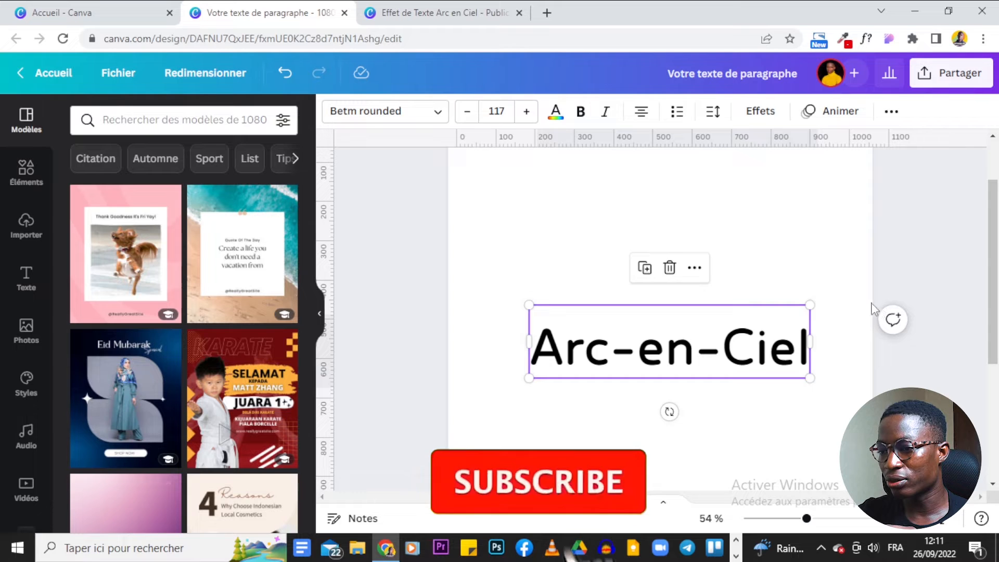
click(810, 270)
click(359, 7)
click(323, 11)
click(753, 369)
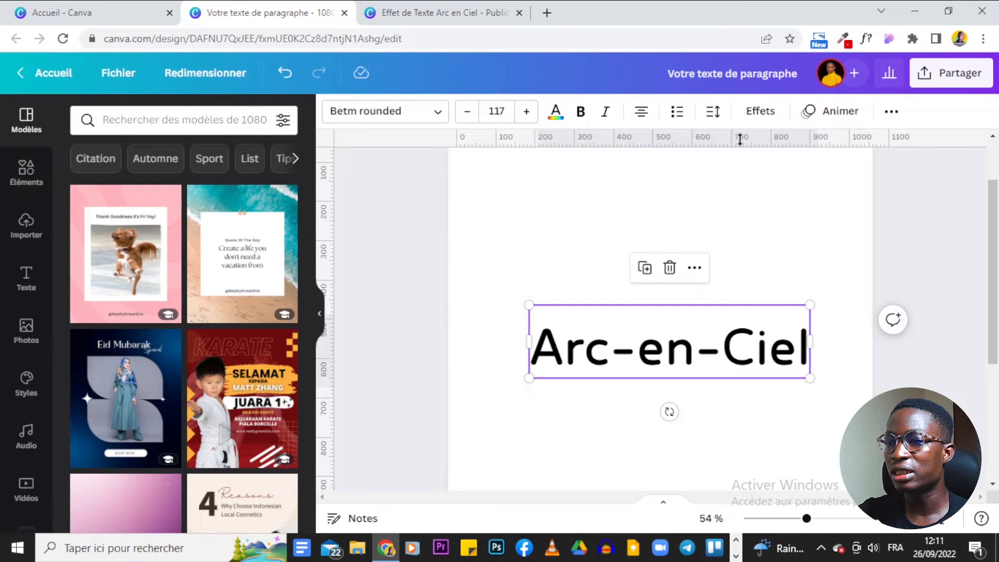
Apply the Courber shape effect to the Arc-en-Ciel text and set its curve to 75.
click(760, 115)
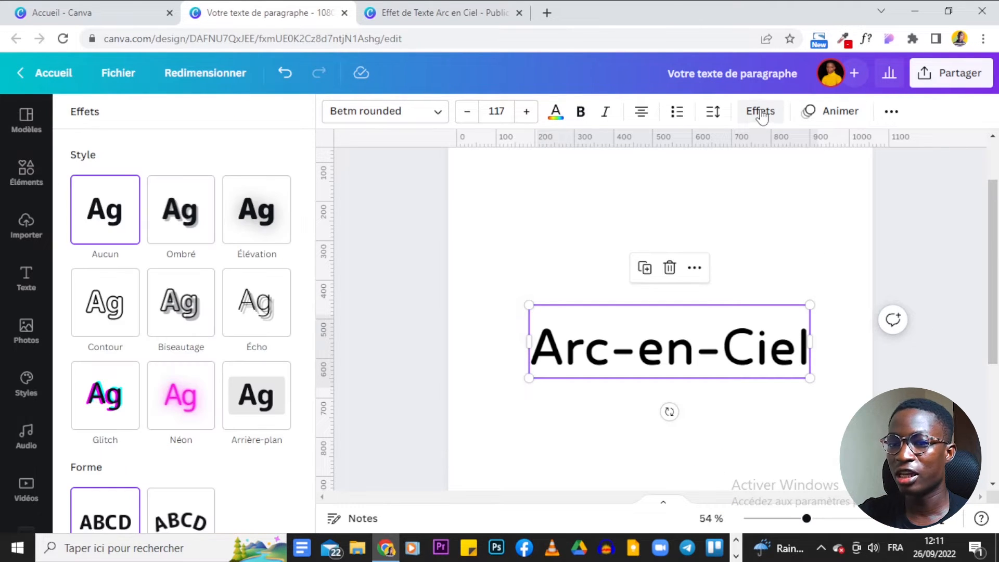
scroll(317, 297, down, 3)
scroll(311, 292, down, 2)
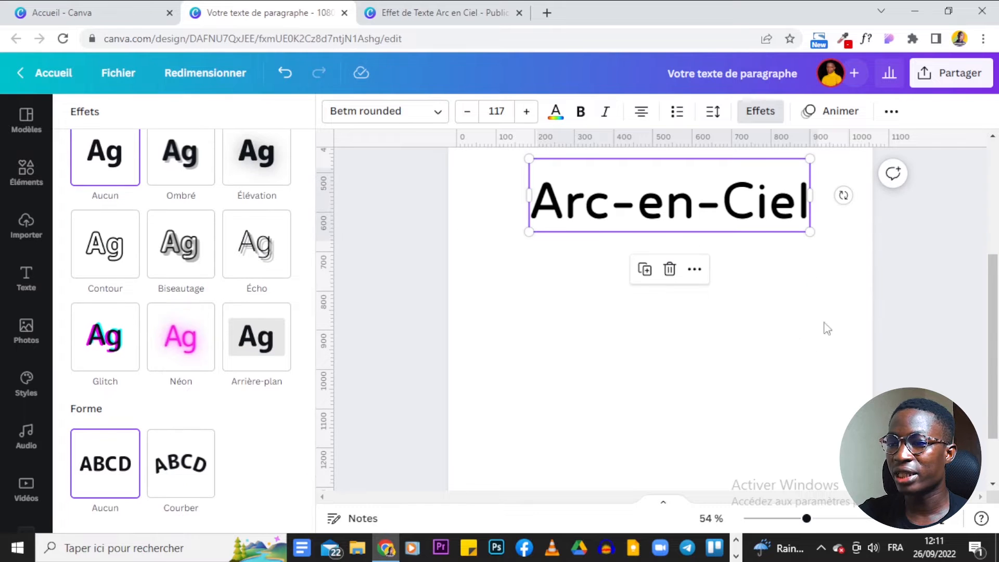
scroll(698, 349, up, 2)
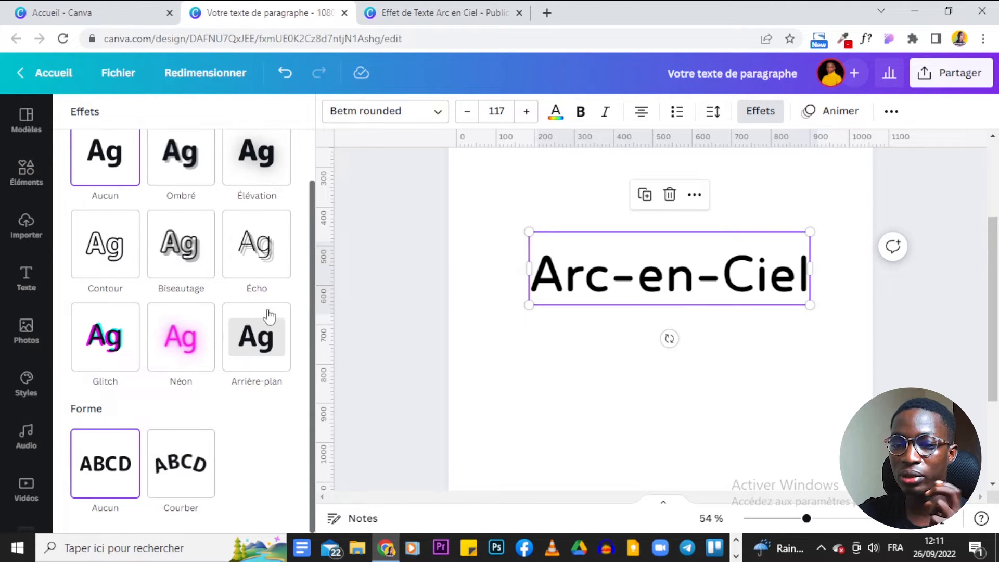
scroll(263, 428, up, 2)
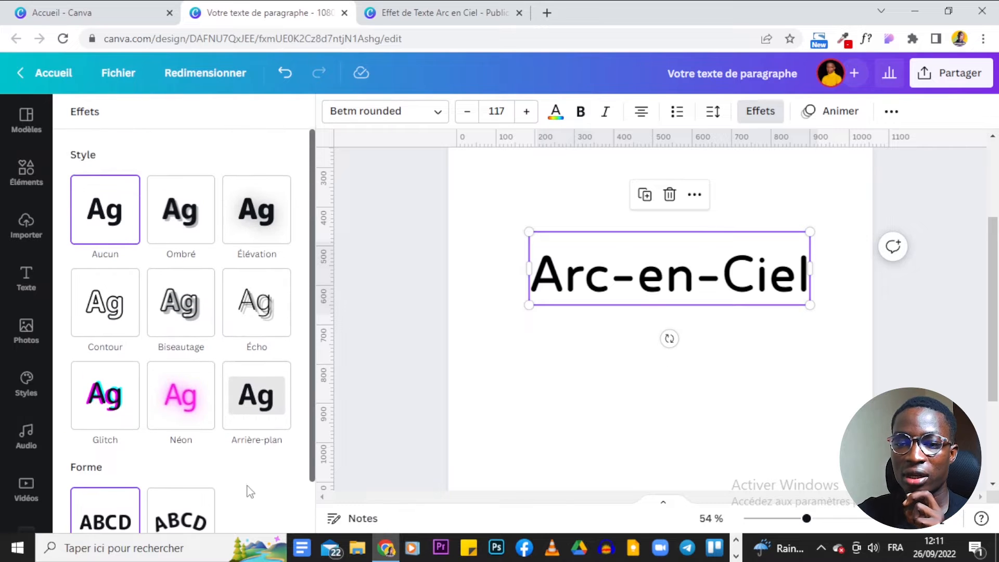
scroll(250, 489, down, 2)
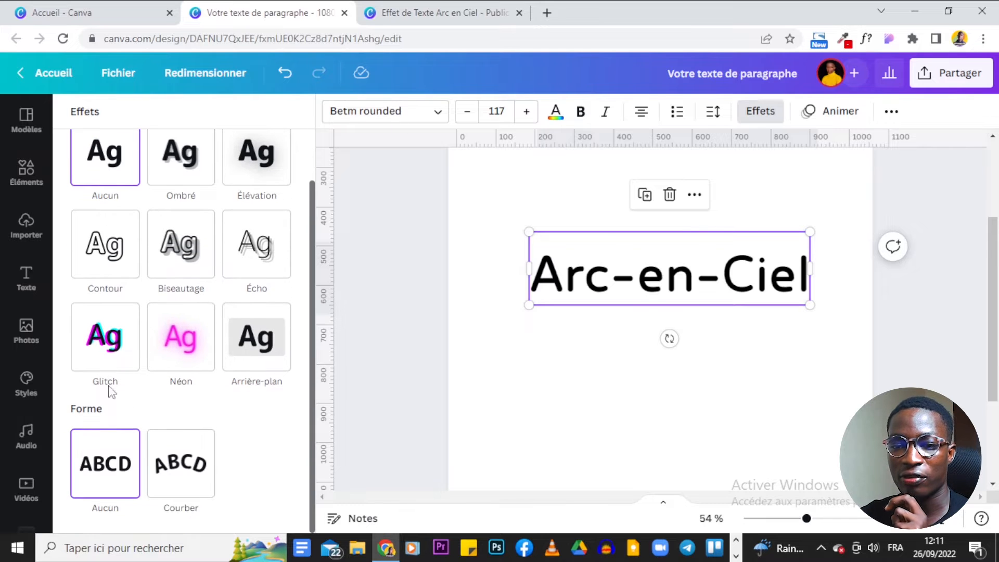
click(186, 460)
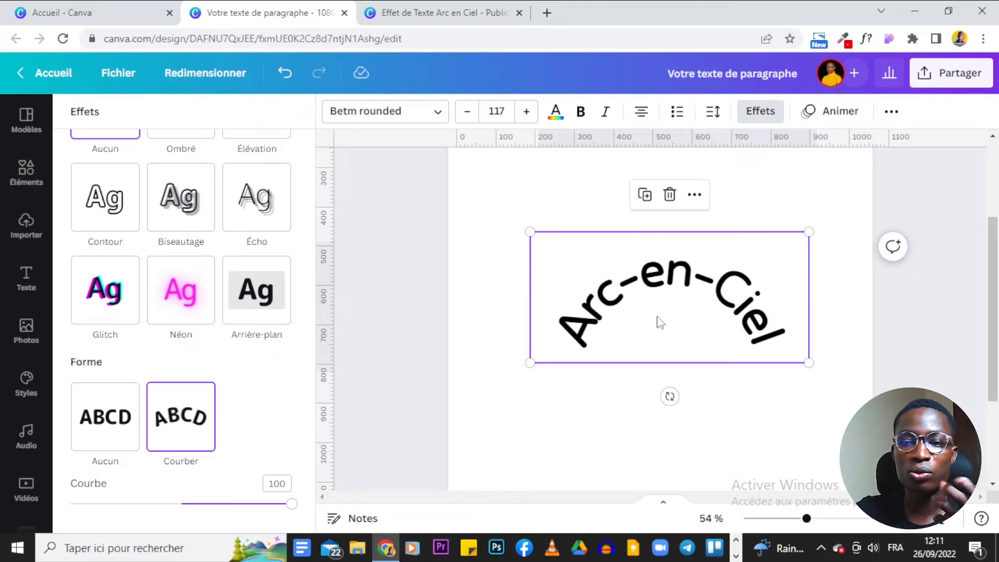
drag(292, 504, 265, 518)
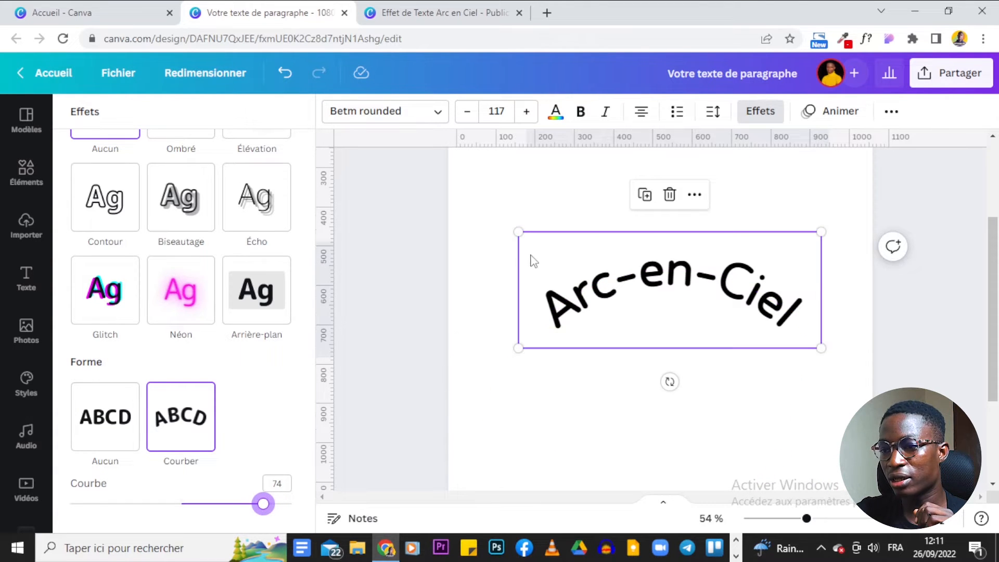
click(277, 485)
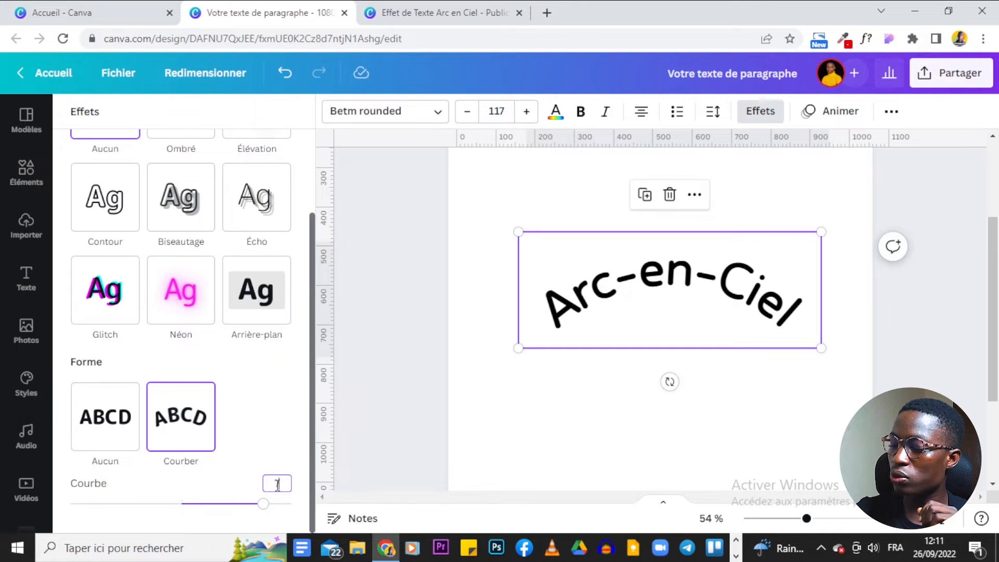
text(75)
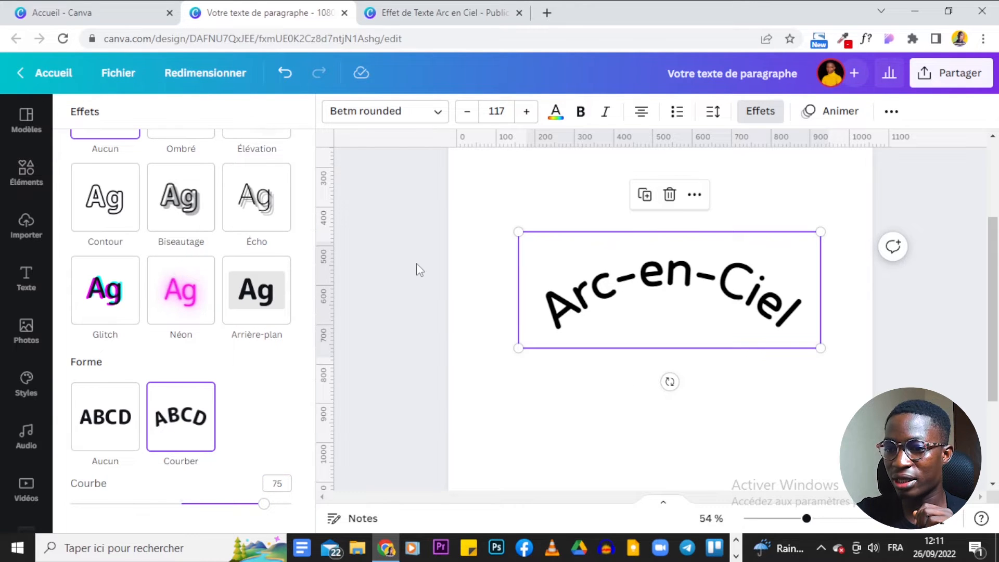
Shift the curved Arc-en-Ciel text slightly and recolour it white to match the lettering of the finished rainbow example.
click(419, 269)
click(680, 289)
drag(680, 289, 664, 306)
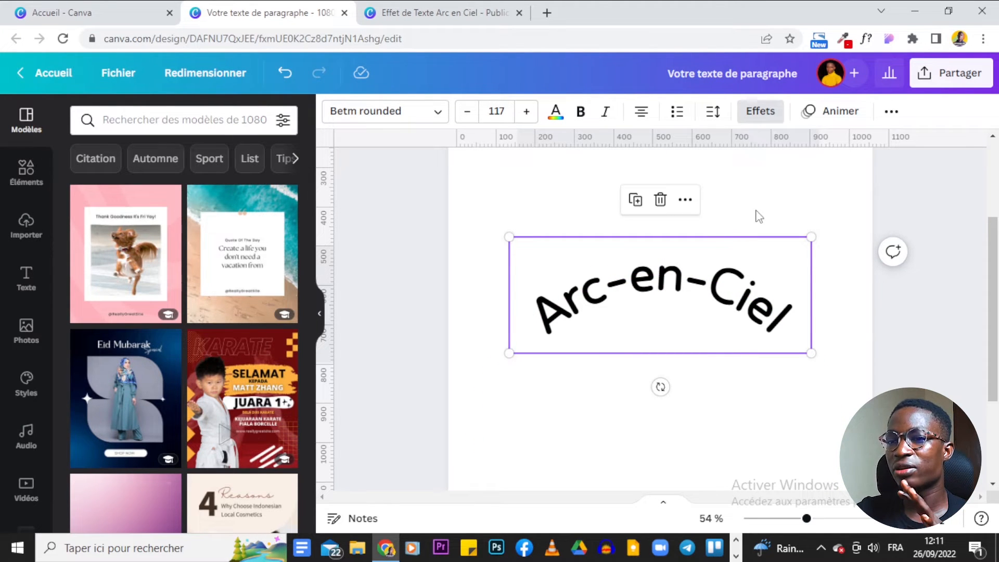
click(556, 111)
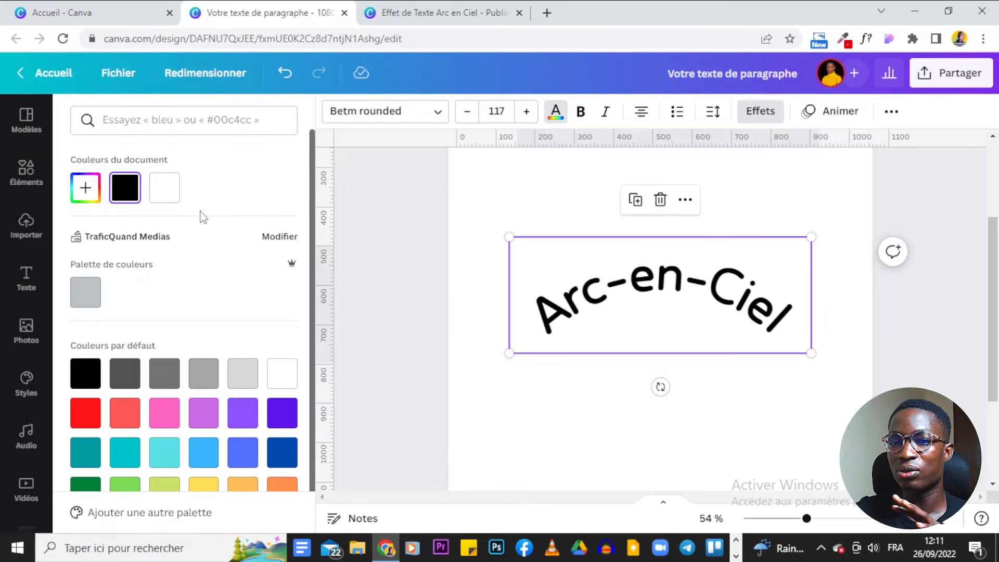
click(442, 12)
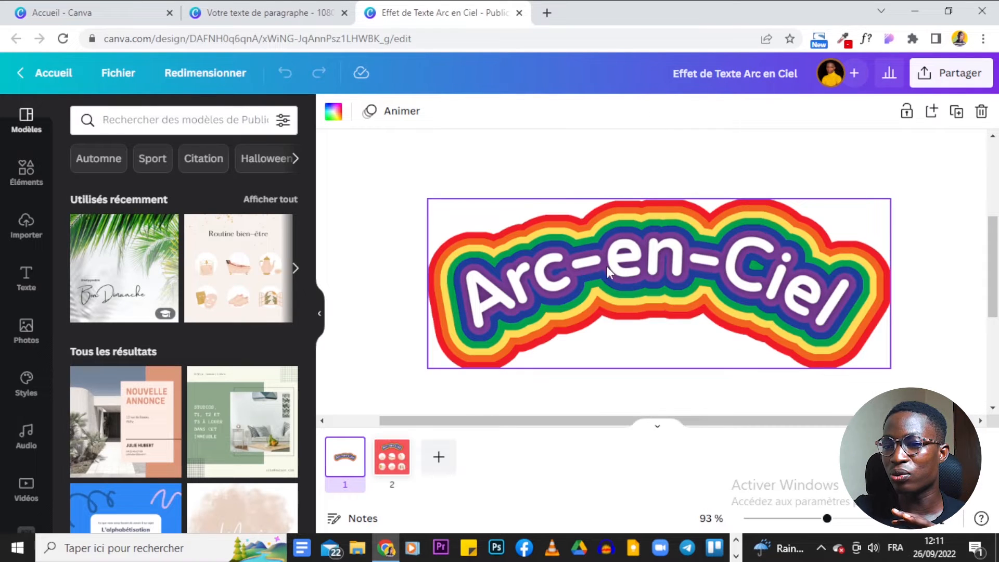
click(235, 8)
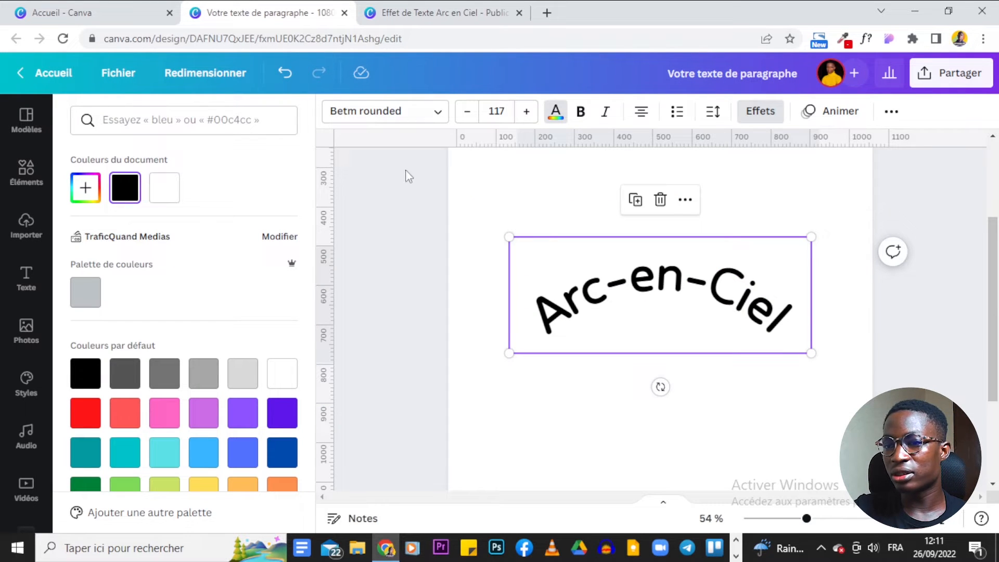
click(165, 187)
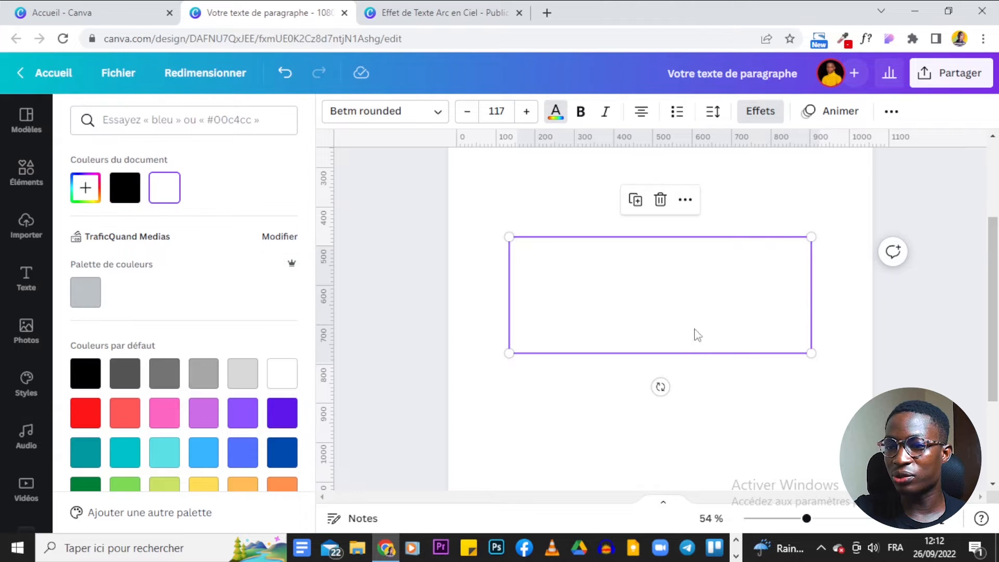
key(Escape)
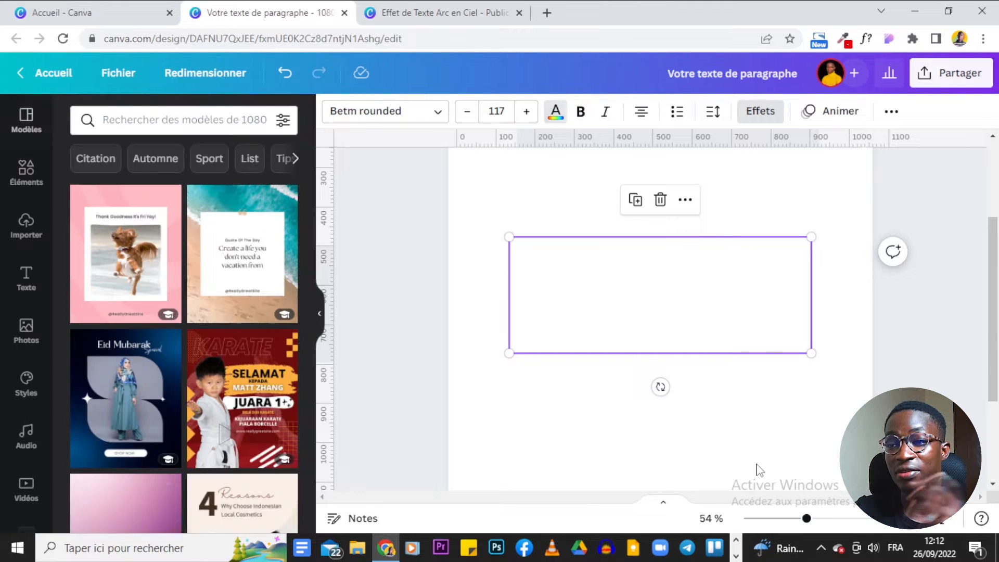
Enlarge the Arc-en-Ciel text slightly and set the page background to dark grey.
click(792, 221)
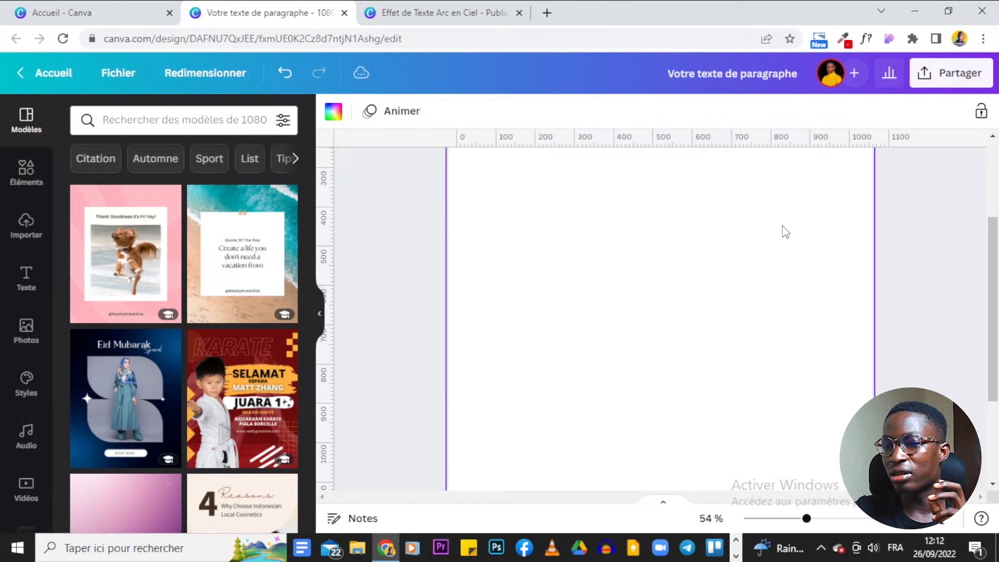
click(624, 272)
drag(510, 354, 492, 364)
click(500, 175)
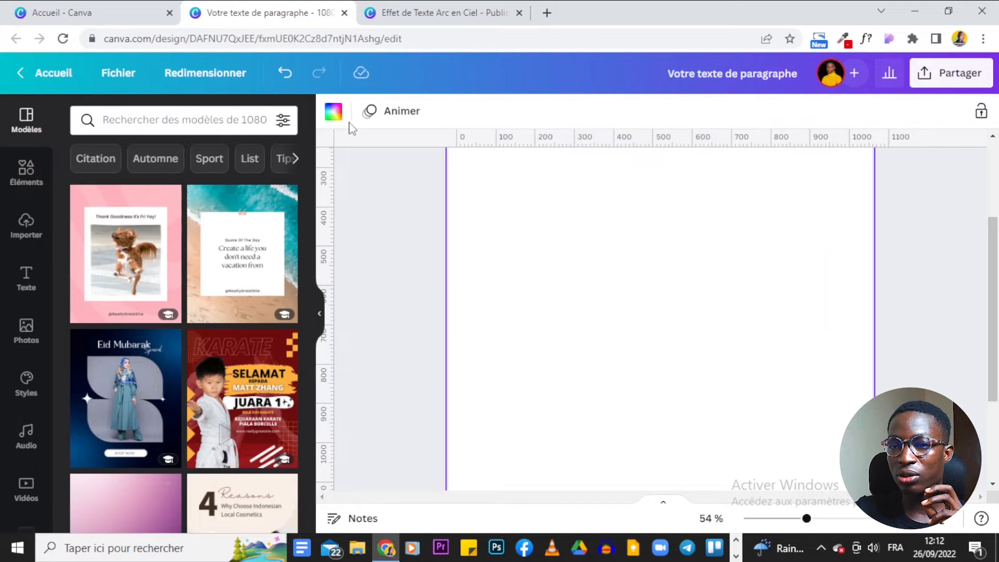
click(333, 111)
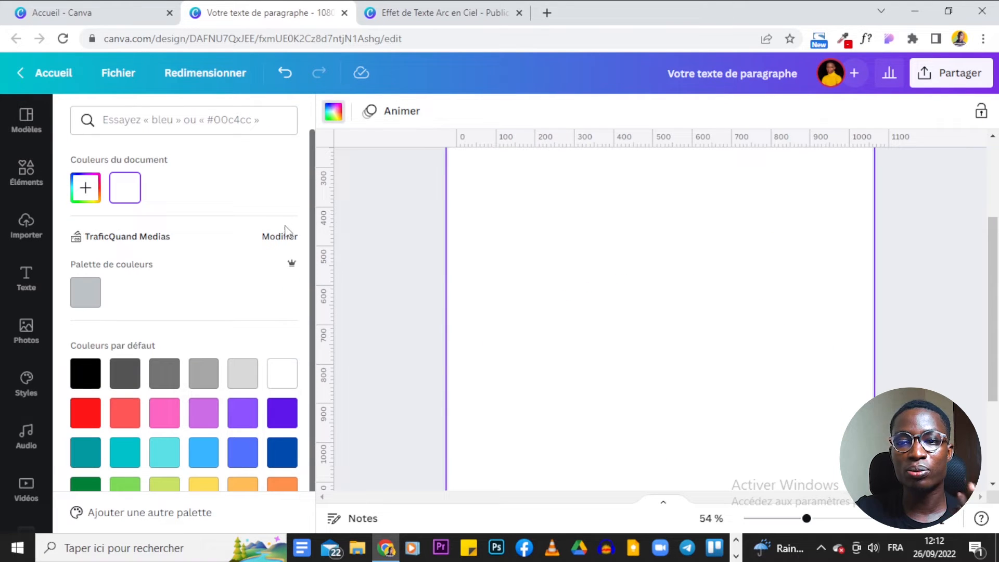
click(117, 374)
Enlarge the white Arc-en-Ciel text to about size 162 and position it across the page width.
click(720, 337)
drag(831, 368, 872, 384)
drag(489, 386, 452, 398)
click(414, 275)
click(674, 306)
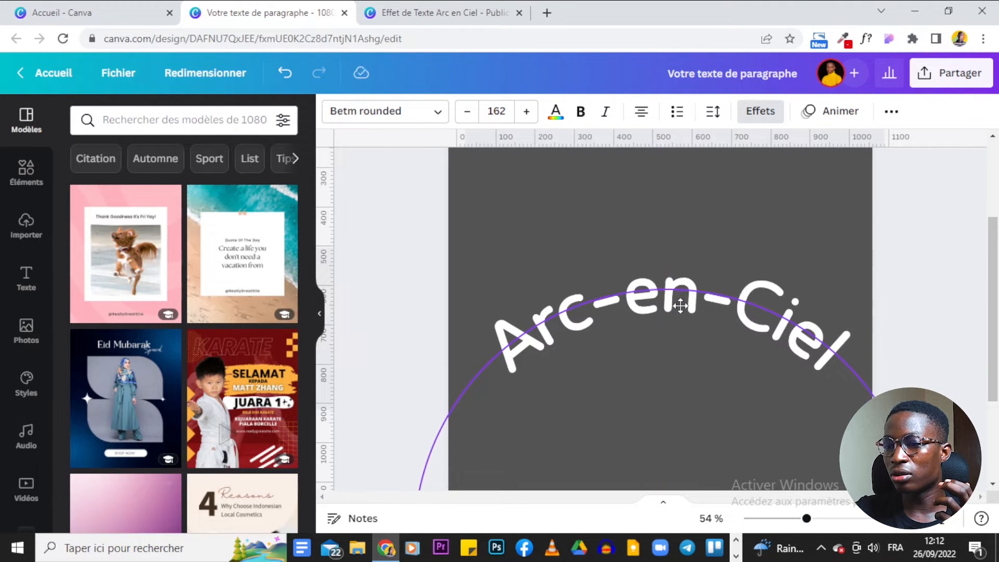
click(937, 205)
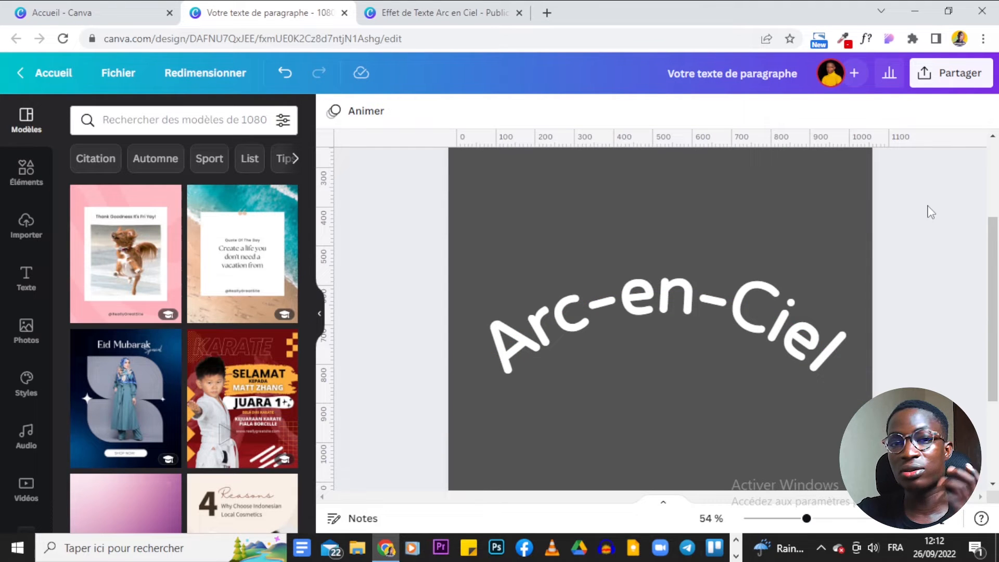
scroll(931, 211, up, 3)
scroll(929, 206, down, 5)
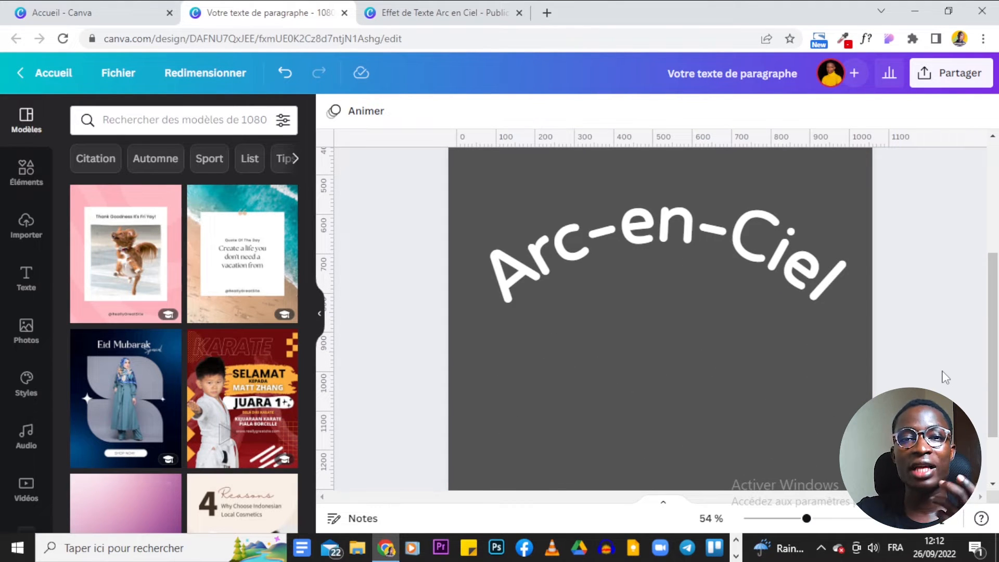
Download the design as a 1080 × 1350 px PNG with transparent background and import the downloaded file into the image uploads.
click(944, 73)
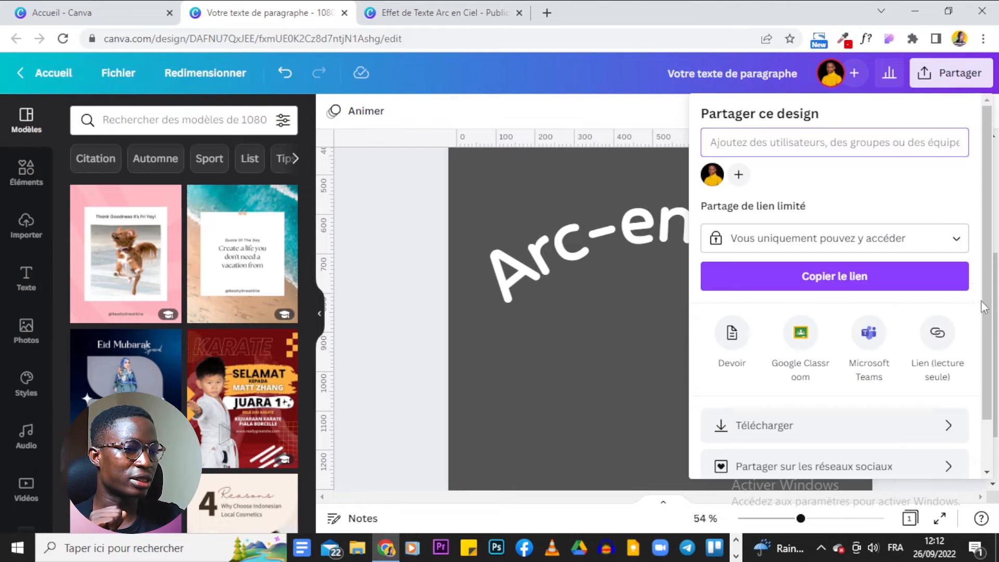
click(830, 425)
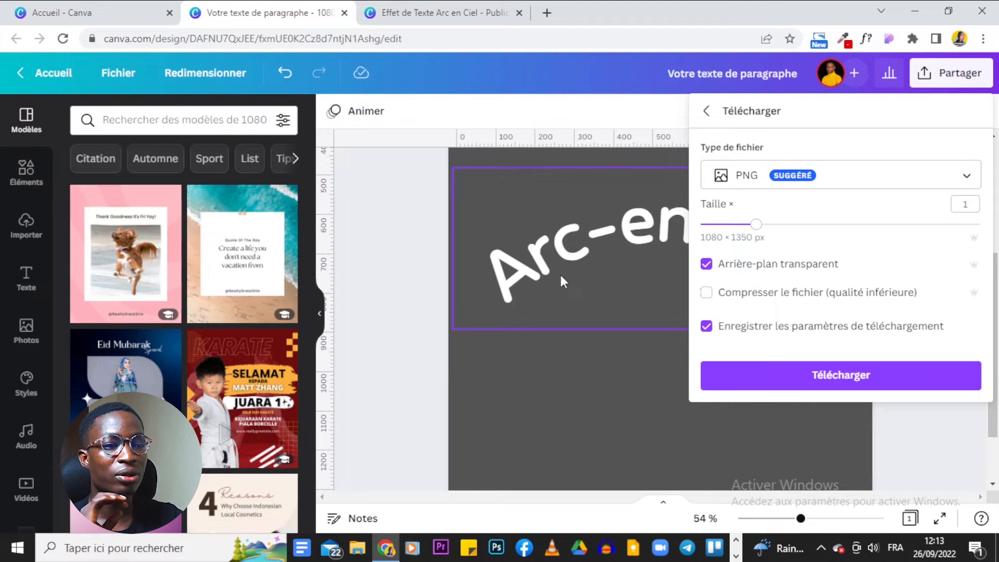
click(850, 376)
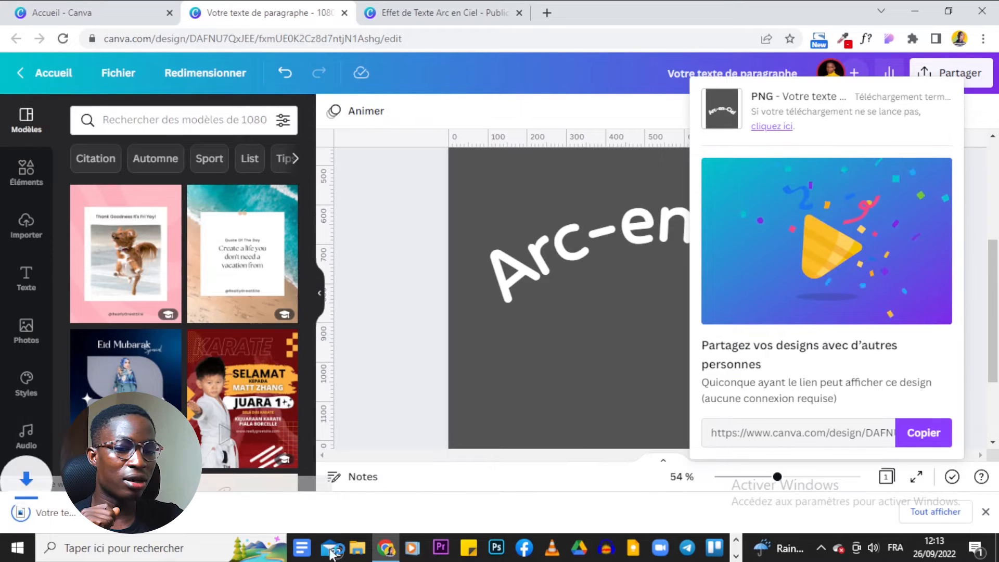
drag(44, 513, 166, 333)
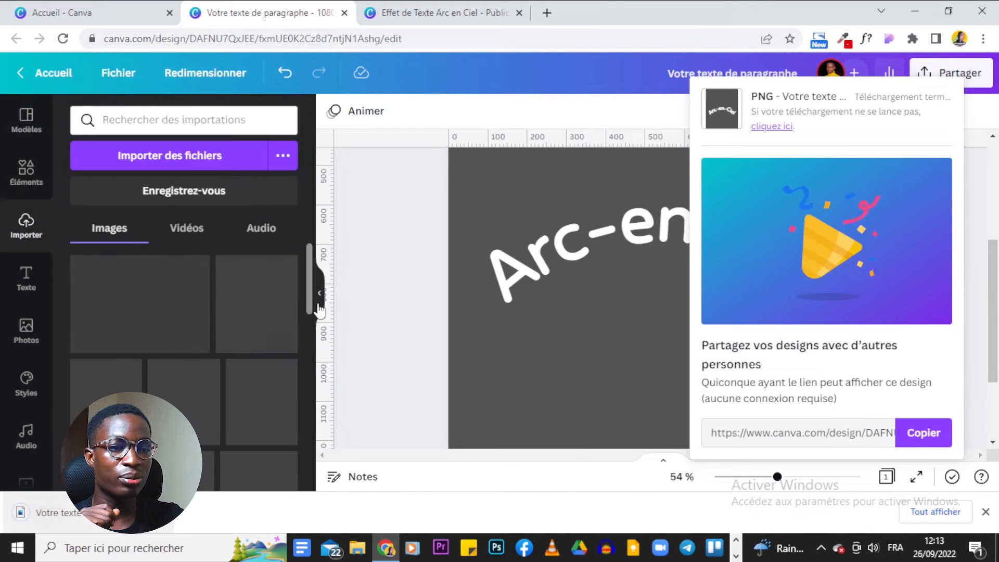
click(383, 284)
Add a second page and place the imported Arc-en-Ciel PNG on it.
scroll(395, 266, up, 5)
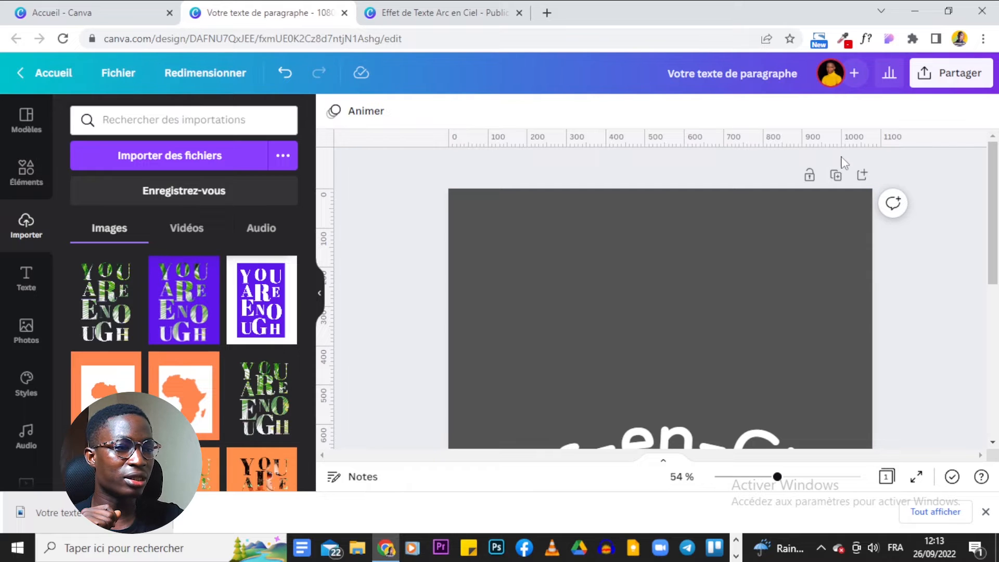
click(862, 177)
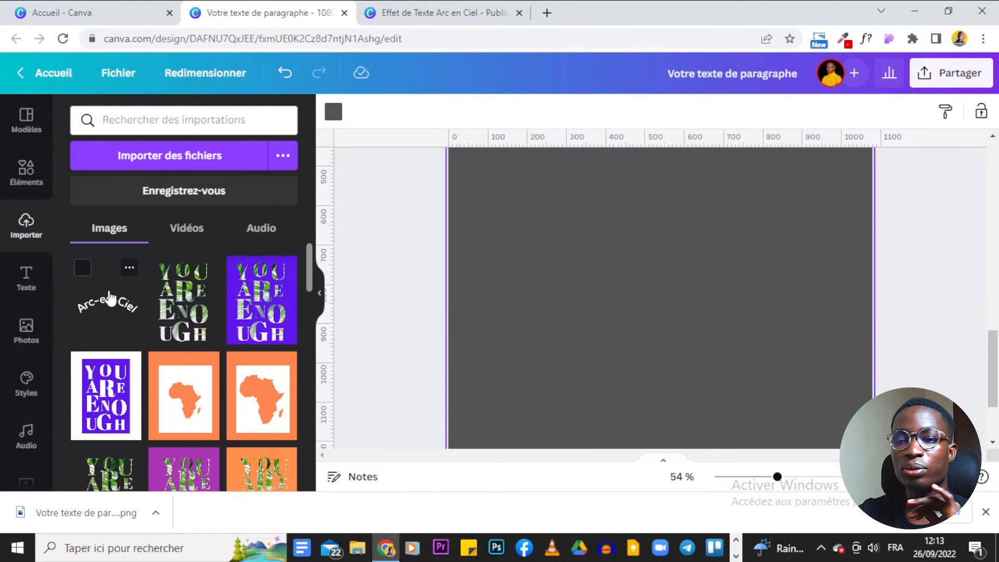
click(109, 301)
scroll(855, 305, up, 5)
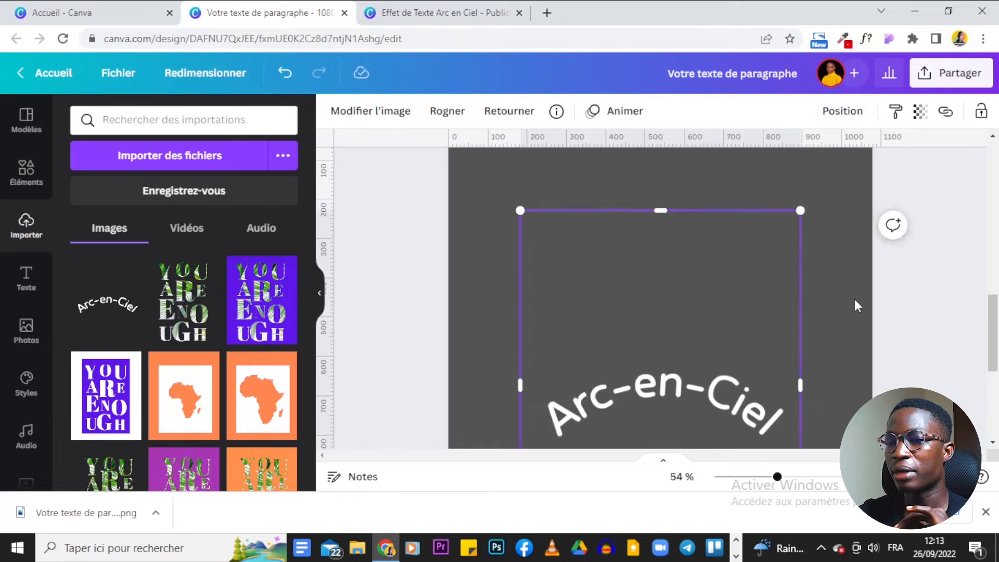
Compare the editable Arc-en-Ciel text on page 1 with the imported image on page 2.
scroll(854, 299, down, 4)
scroll(854, 298, up, 5)
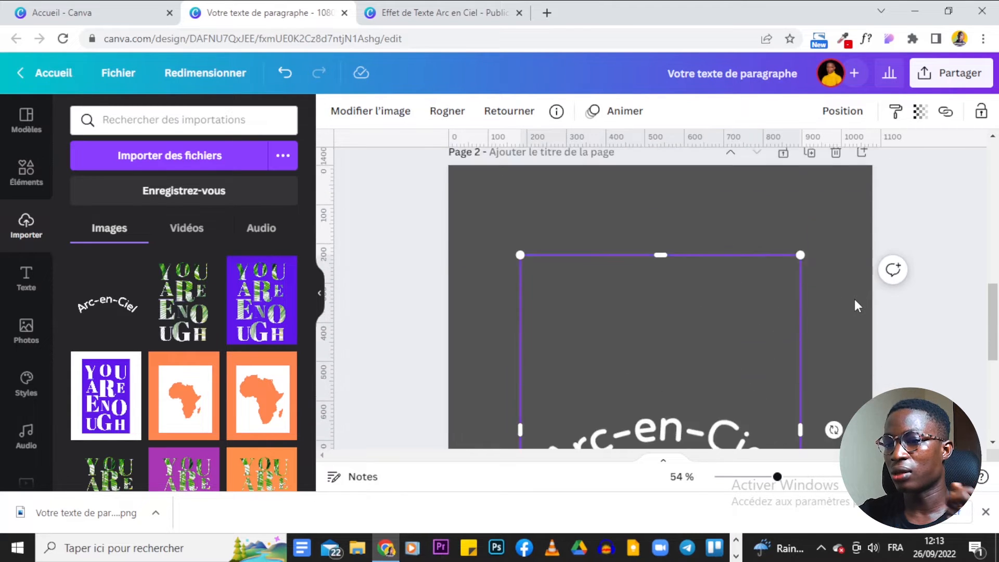
scroll(855, 298, up, 2)
scroll(854, 305, down, 4)
scroll(736, 342, up, 4)
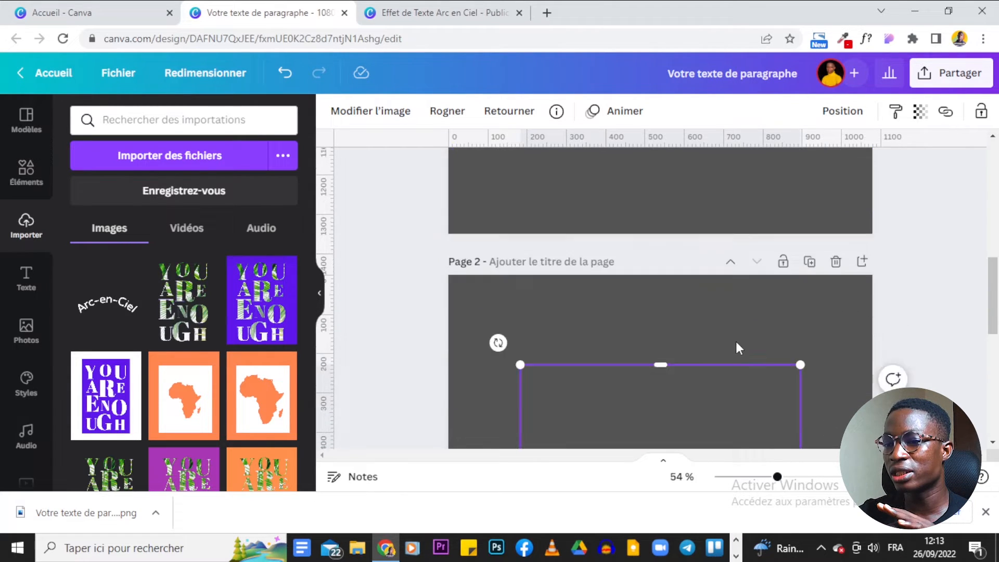
scroll(548, 188, up, 3)
click(657, 250)
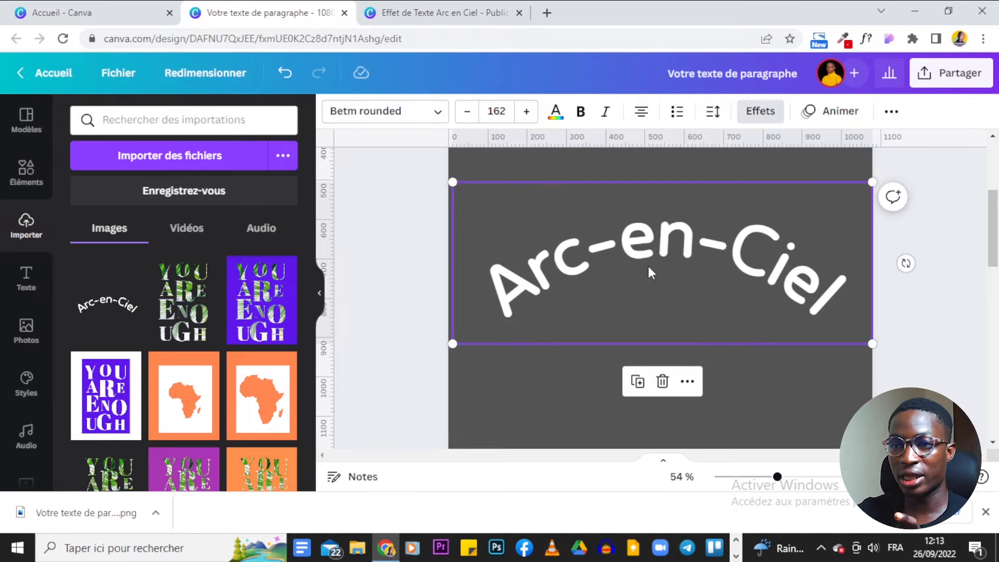
click(410, 117)
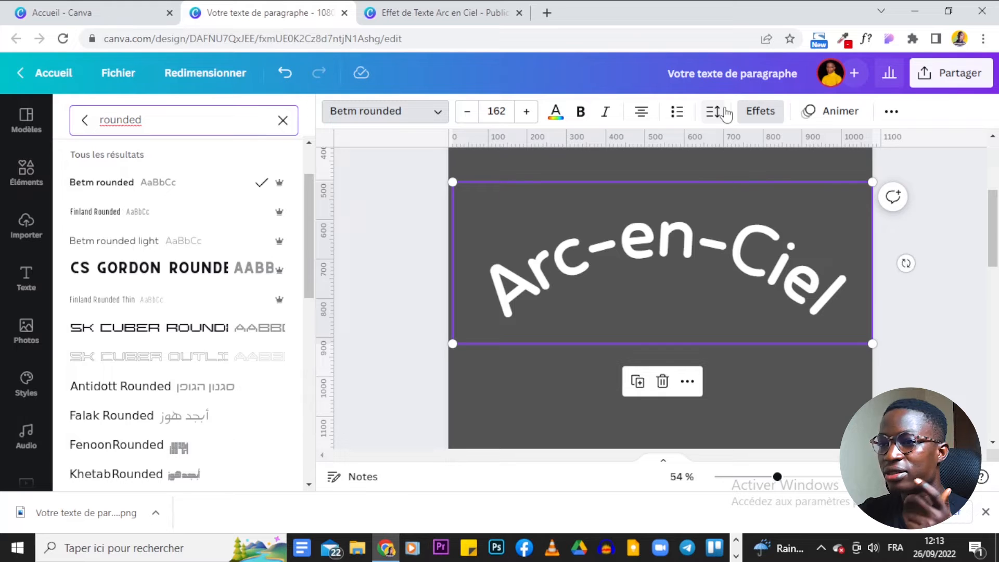
scroll(938, 245, down, 6)
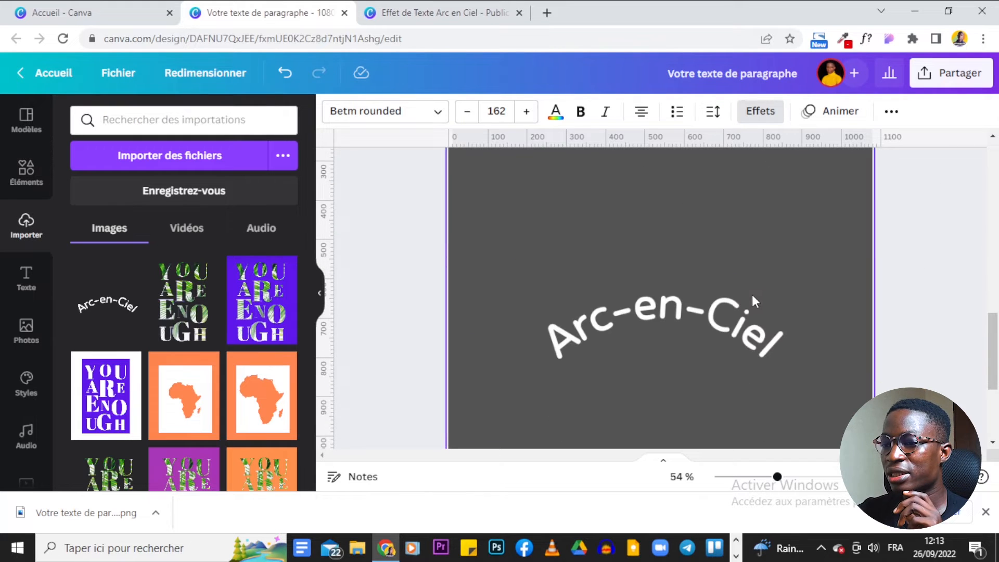
Crop the empty areas above and below the lettering of the Arc-en-Ciel image on page 2 and move it up slightly.
click(732, 289)
scroll(729, 307, down, 4)
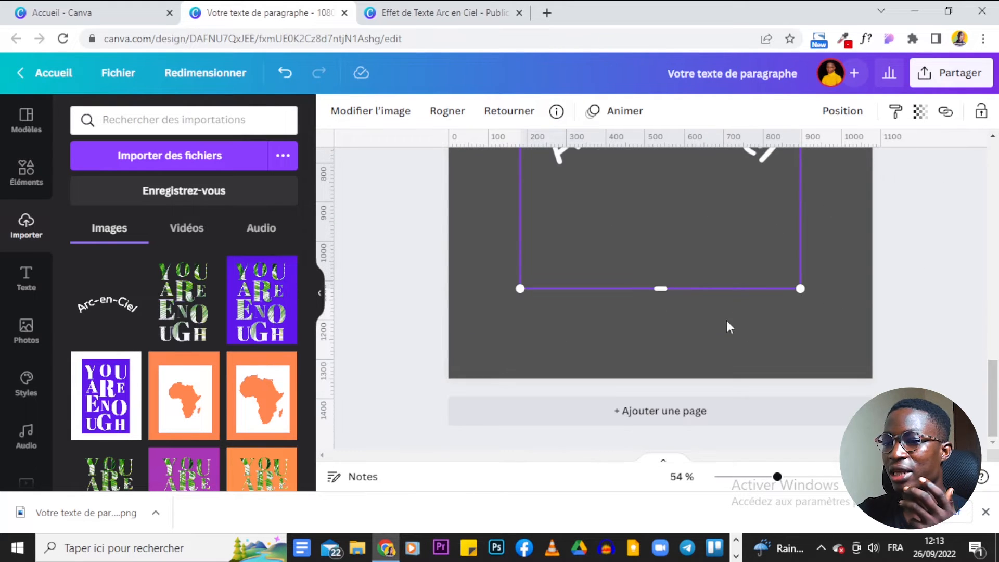
mouse_move(661, 286)
mouse_down()
mouse_move(673, 278)
mouse_move(676, 161)
mouse_move(667, 293)
mouse_up()
scroll(685, 335, up, 5)
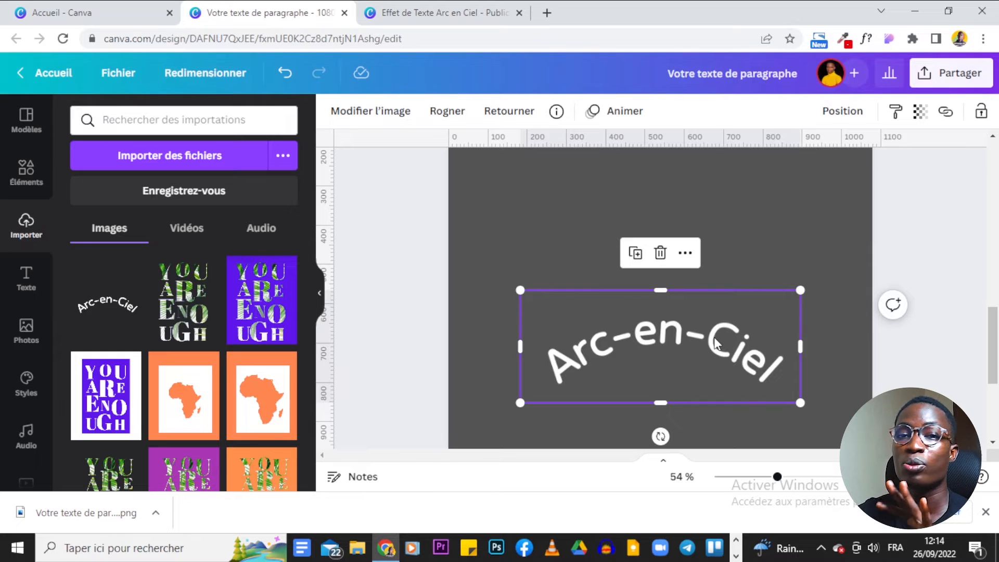
mouse_move(685, 375)
mouse_down()
mouse_move(684, 333)
mouse_move(676, 346)
mouse_move(685, 365)
mouse_up()
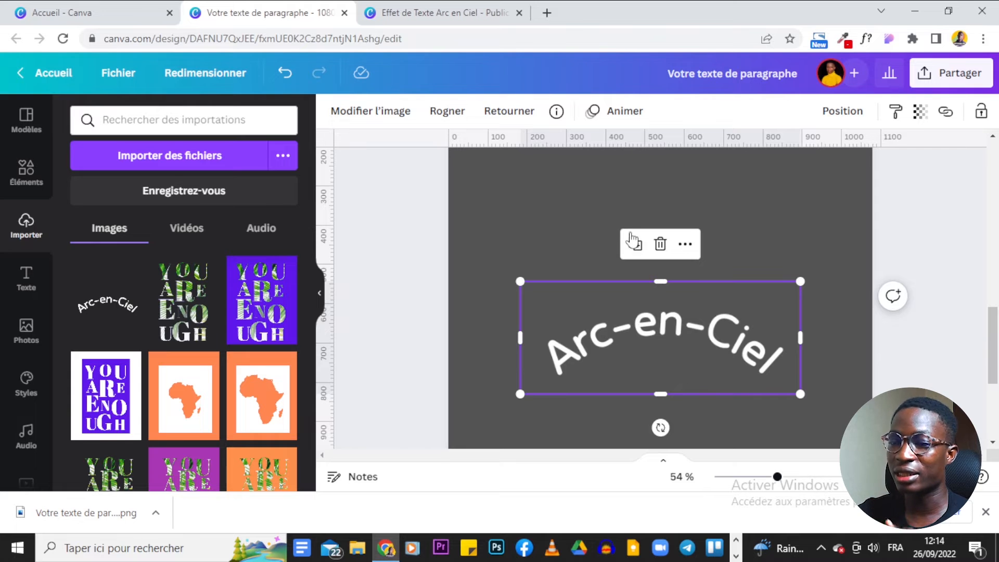
click(540, 242)
click(614, 330)
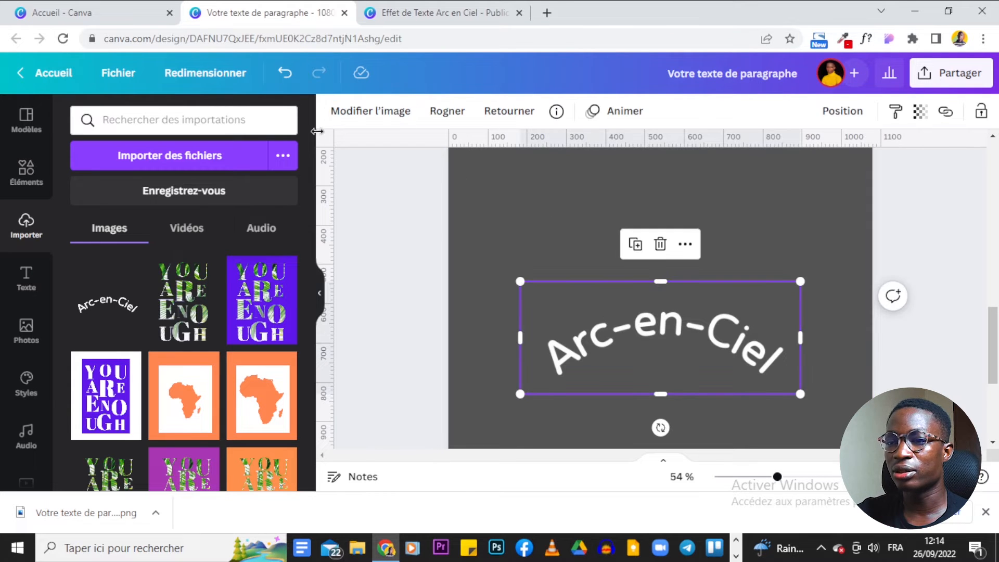
Browse the image effects for the Arc-en-Ciel image and view the Ombres shadow styles.
click(375, 117)
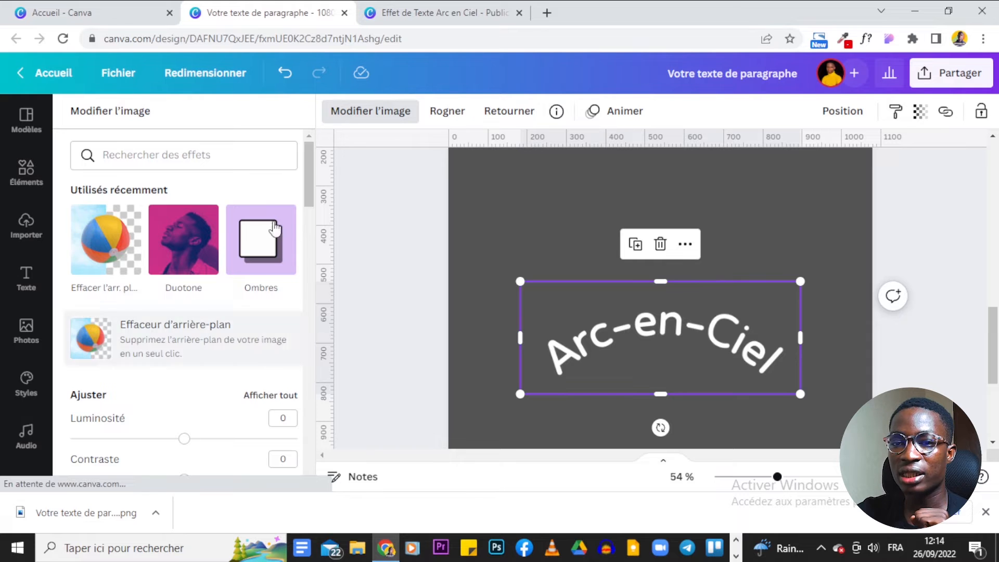
scroll(244, 208, down, 5)
scroll(198, 336, down, 5)
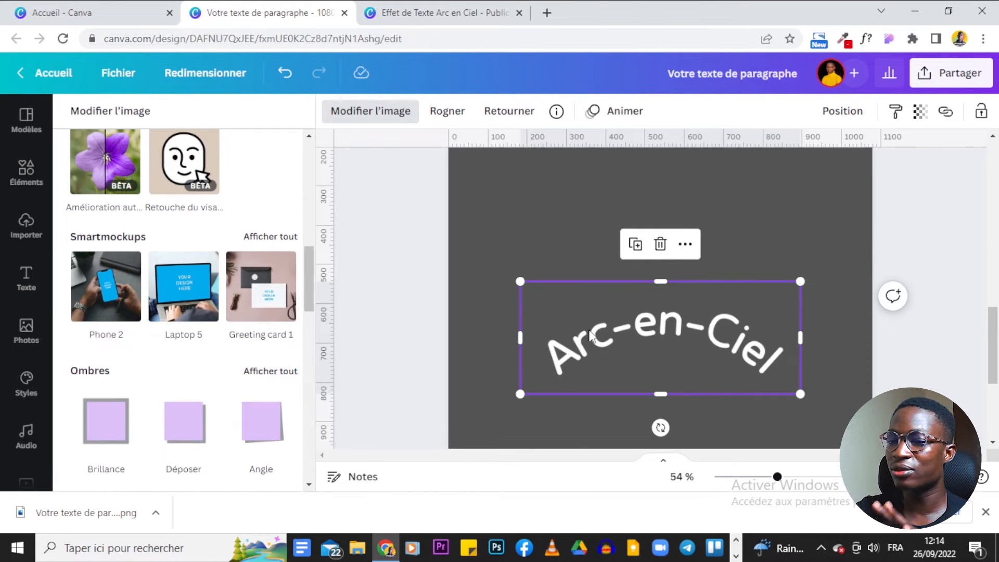
scroll(229, 281, up, 10)
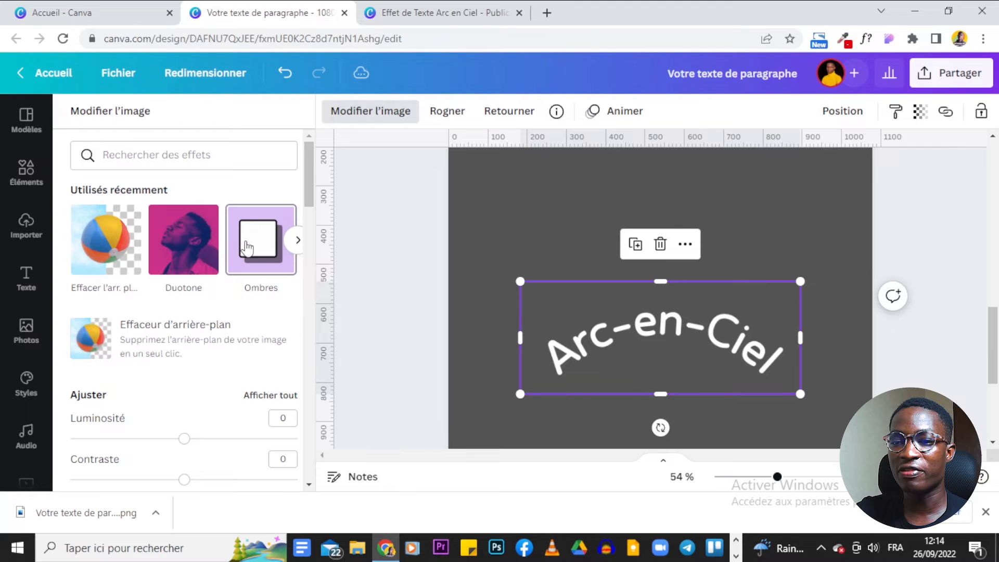
click(250, 247)
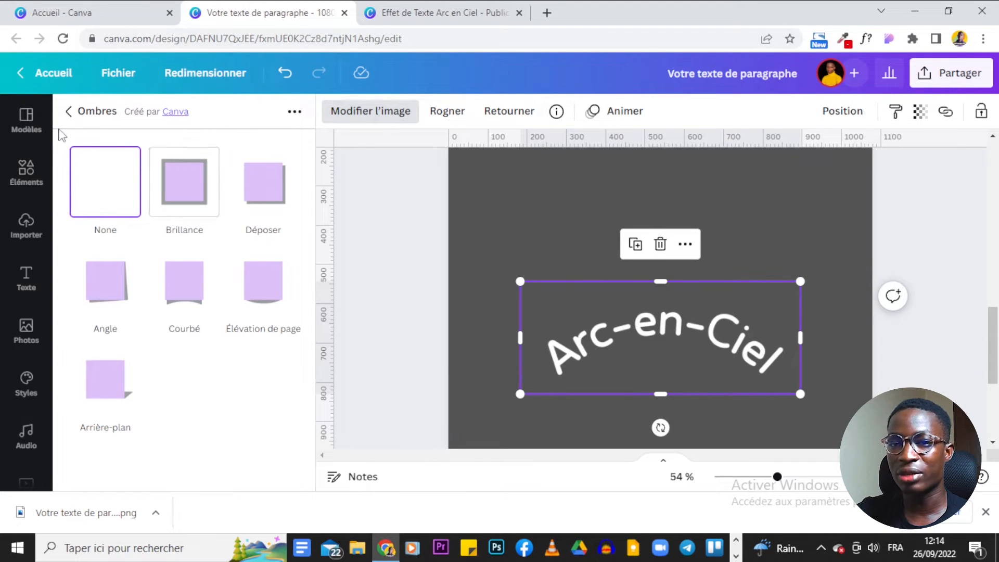
click(73, 119)
Set the second page's background to white and select the Arc-en-Ciel image.
click(479, 190)
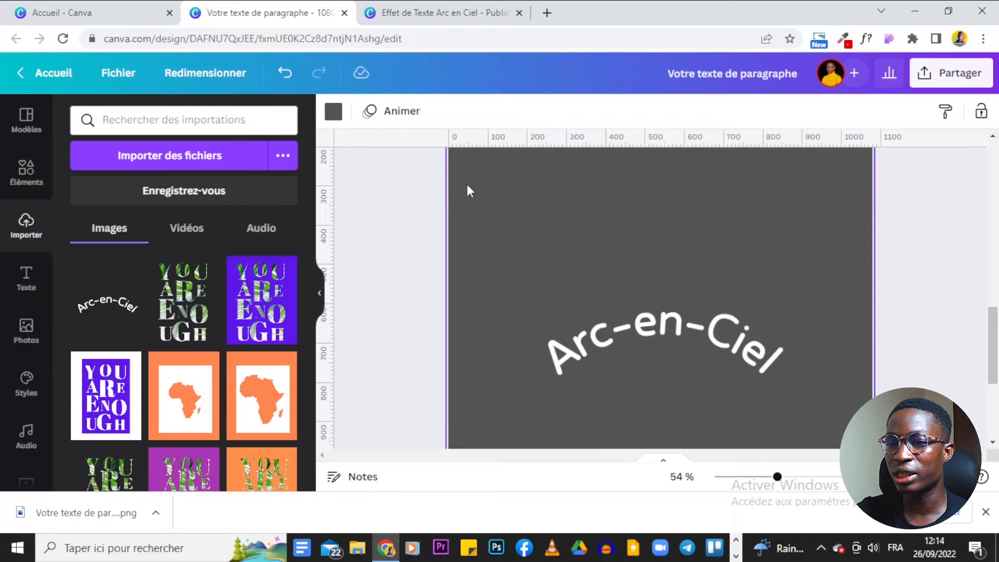
click(334, 114)
click(160, 195)
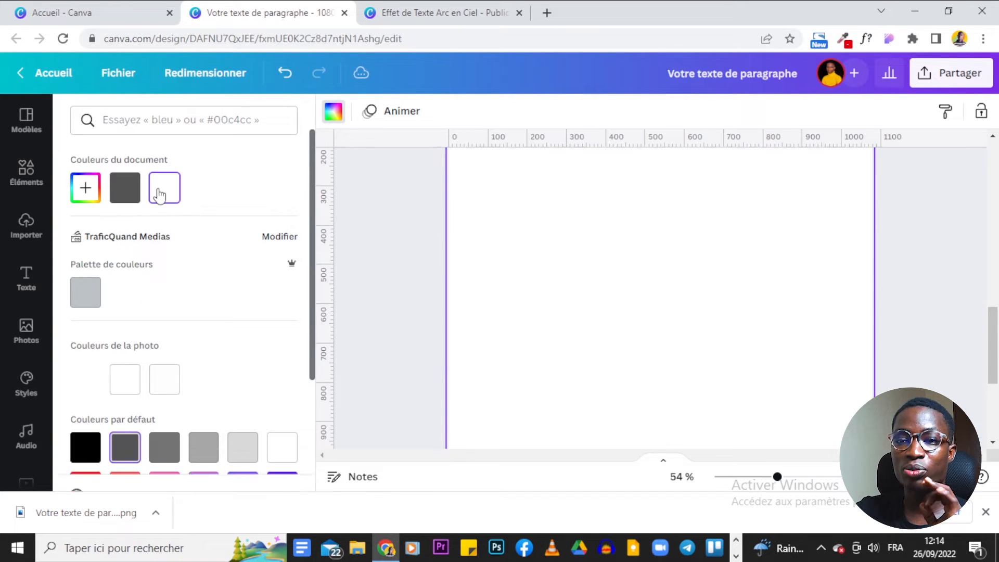
click(682, 307)
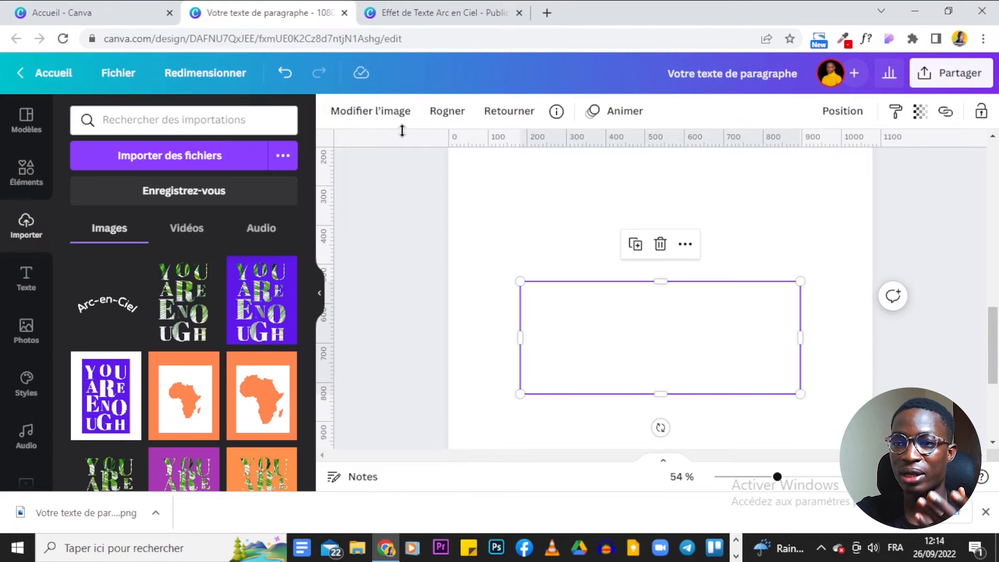
Apply a Brillance shadow with transparency 30 to the white Arc-en-Ciel image.
click(367, 123)
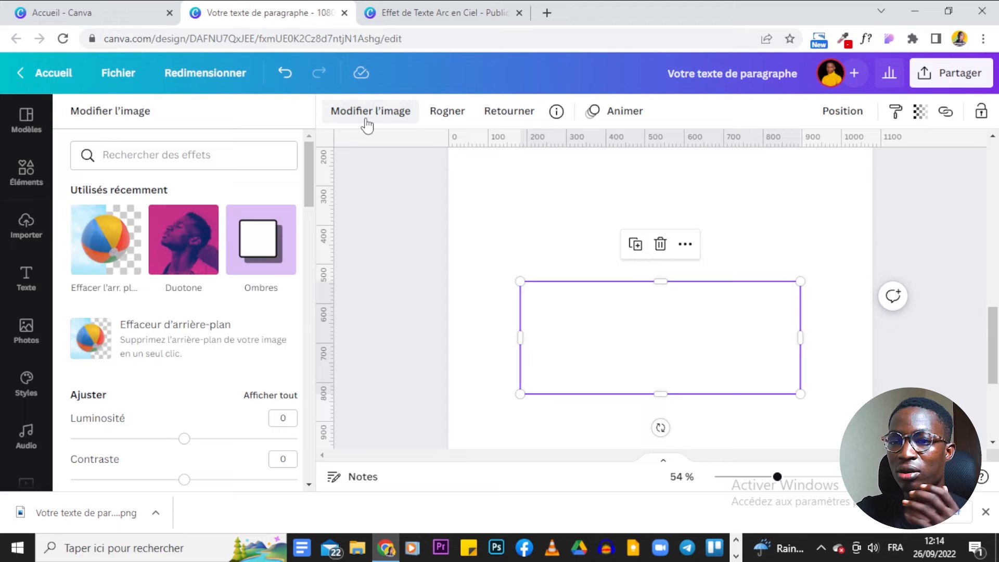
click(281, 237)
click(183, 183)
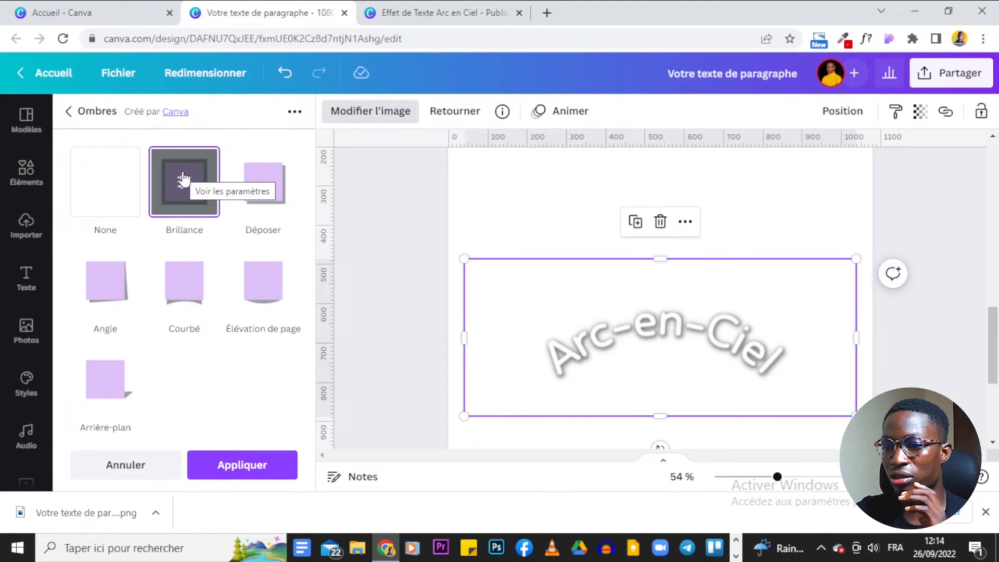
click(183, 179)
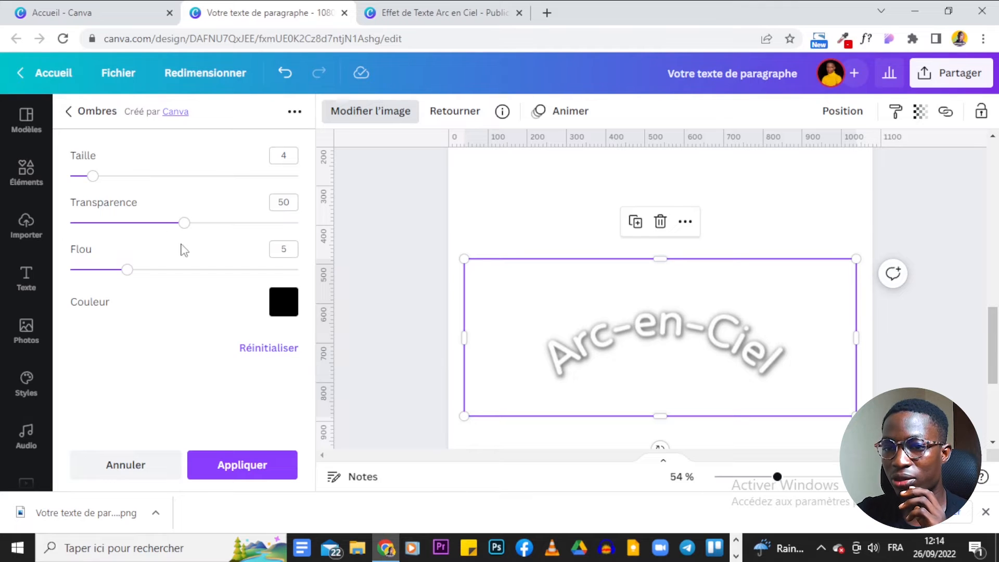
drag(183, 224, 139, 231)
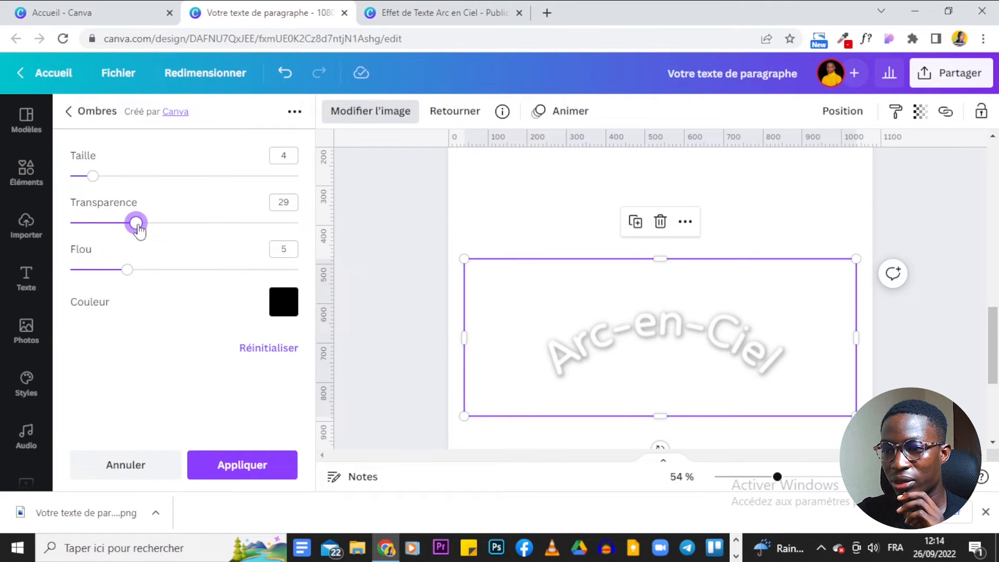
click(282, 202)
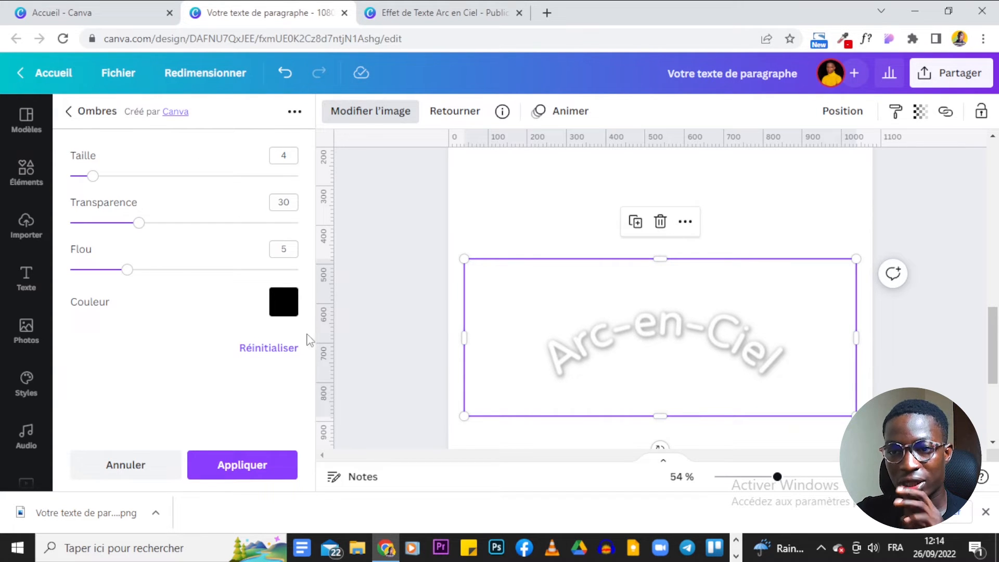
click(246, 473)
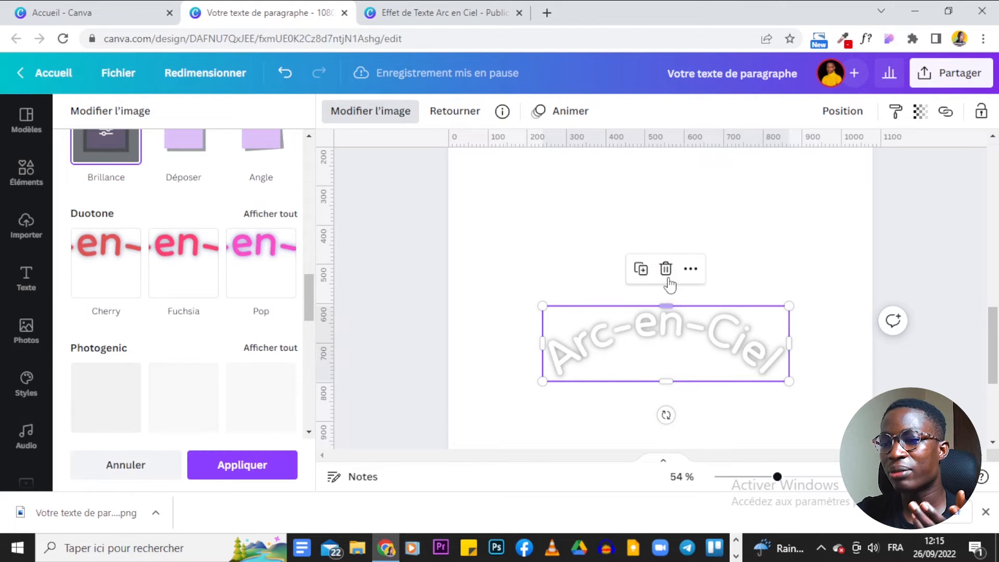
click(801, 231)
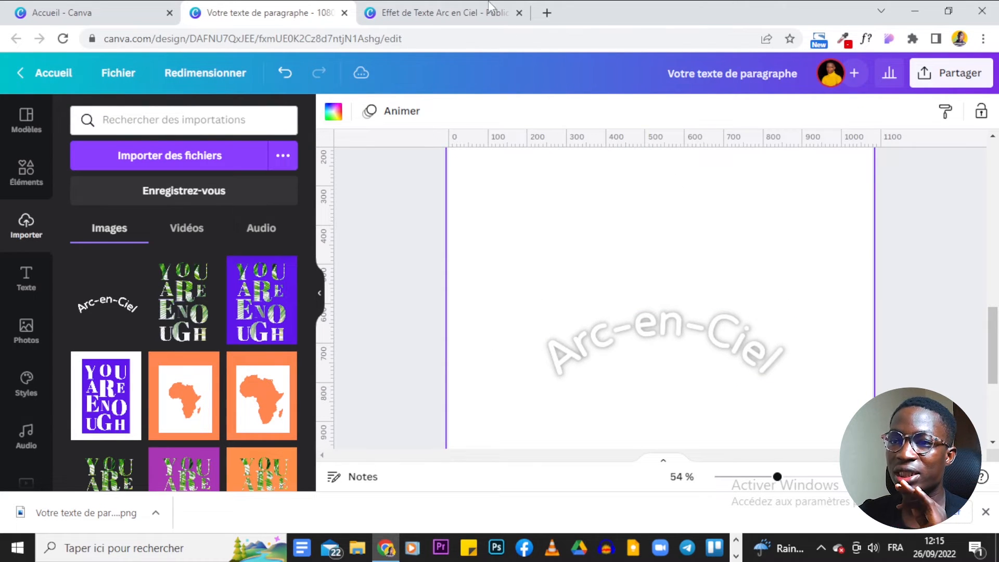
Examine the coloured outlines around the lettering in the finished Effet de Texte Arc en Ciel design, then return to the working design.
click(440, 13)
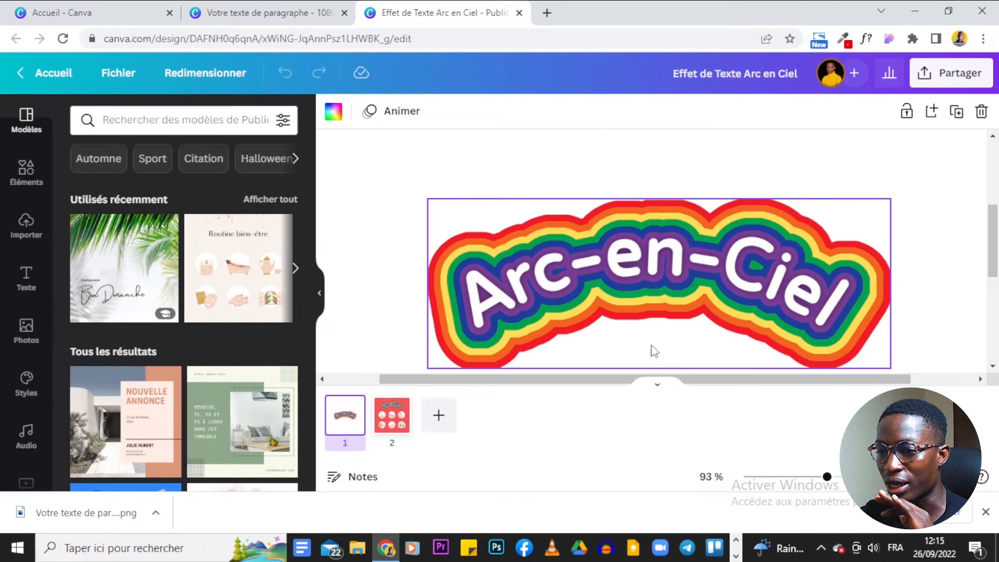
drag(827, 477, 847, 476)
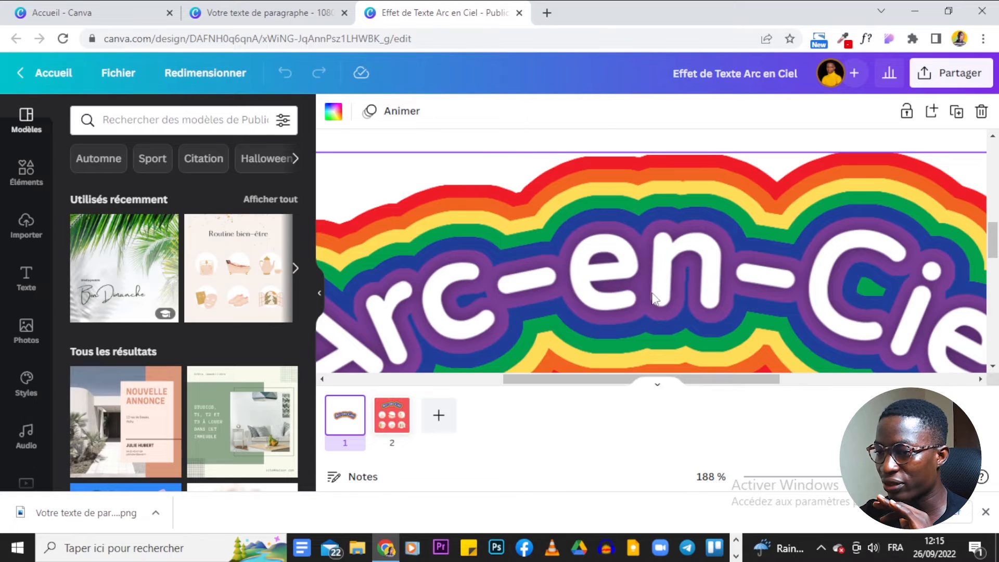
drag(847, 477, 816, 477)
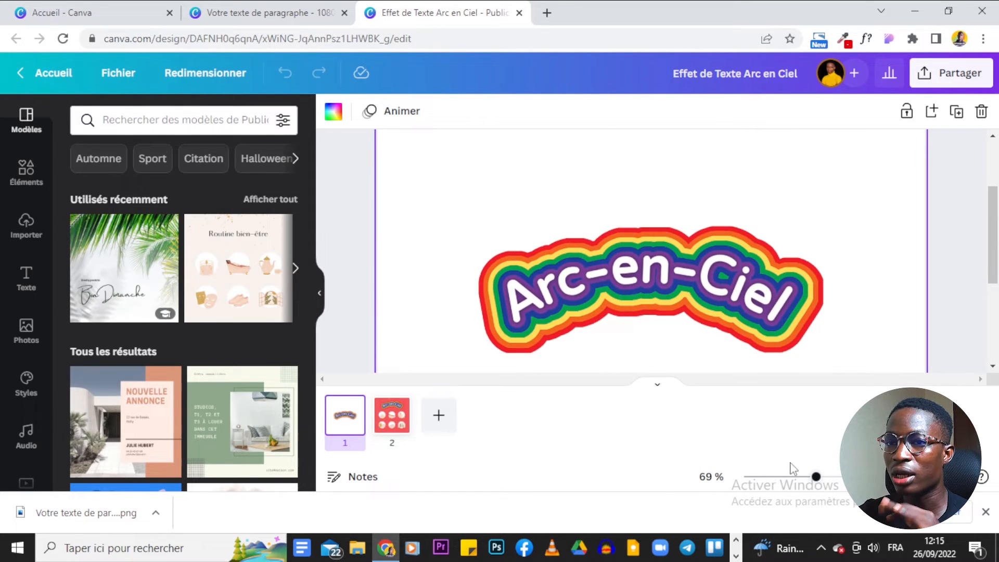
click(235, 7)
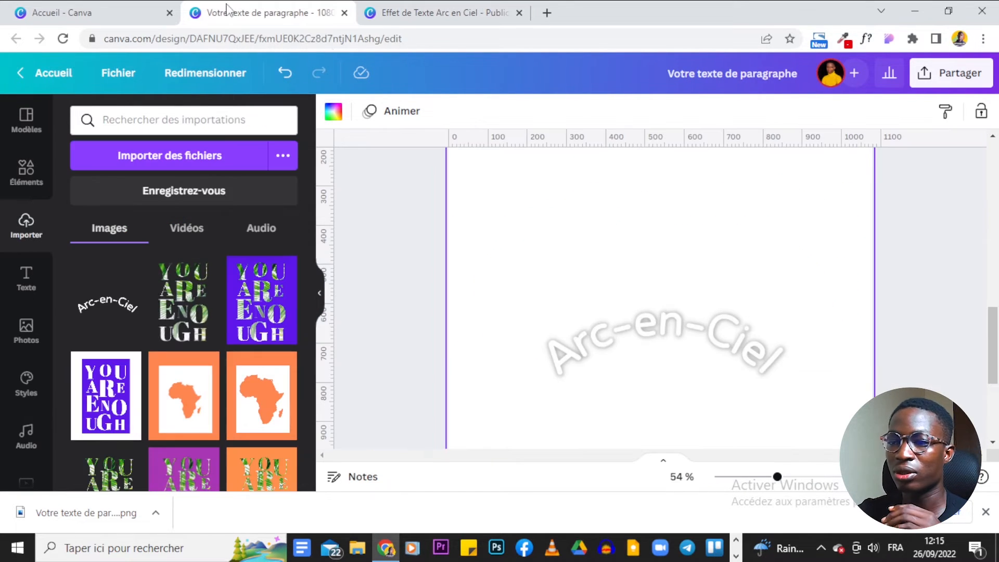
click(382, 199)
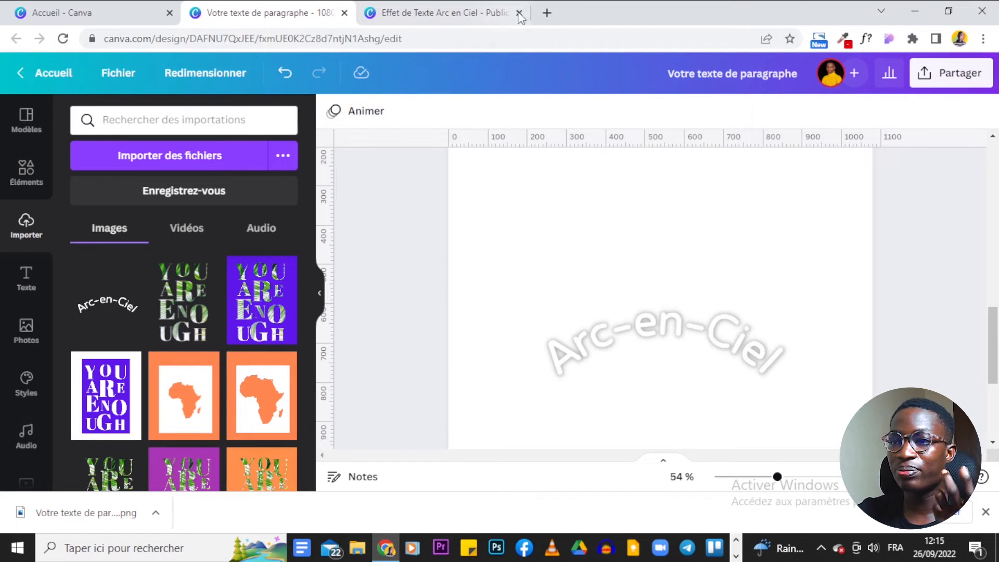
Search Google for "couleur de l'arc en ciel" and preview the rainbow picture to check the colour order.
click(547, 13)
text(couleur)
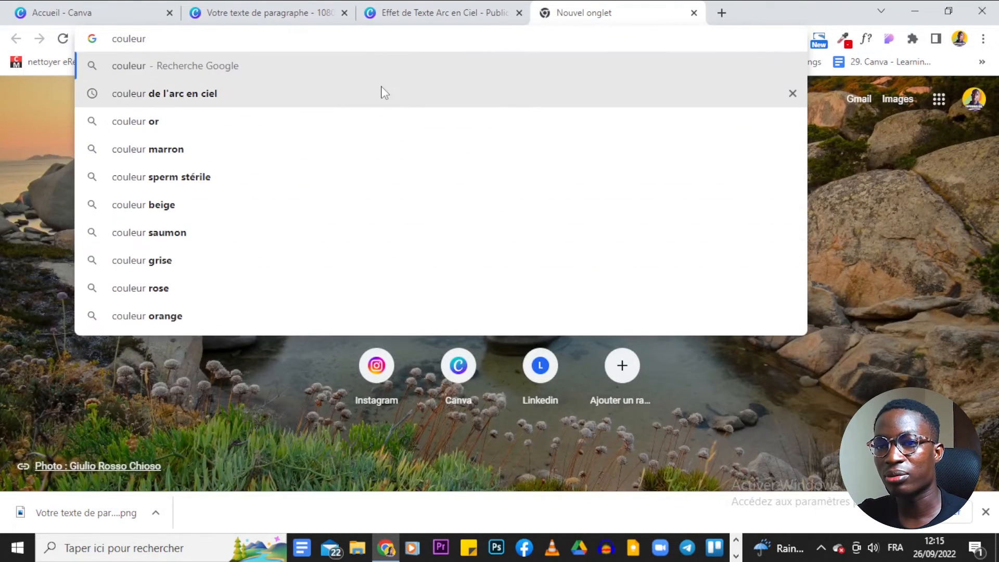
click(381, 92)
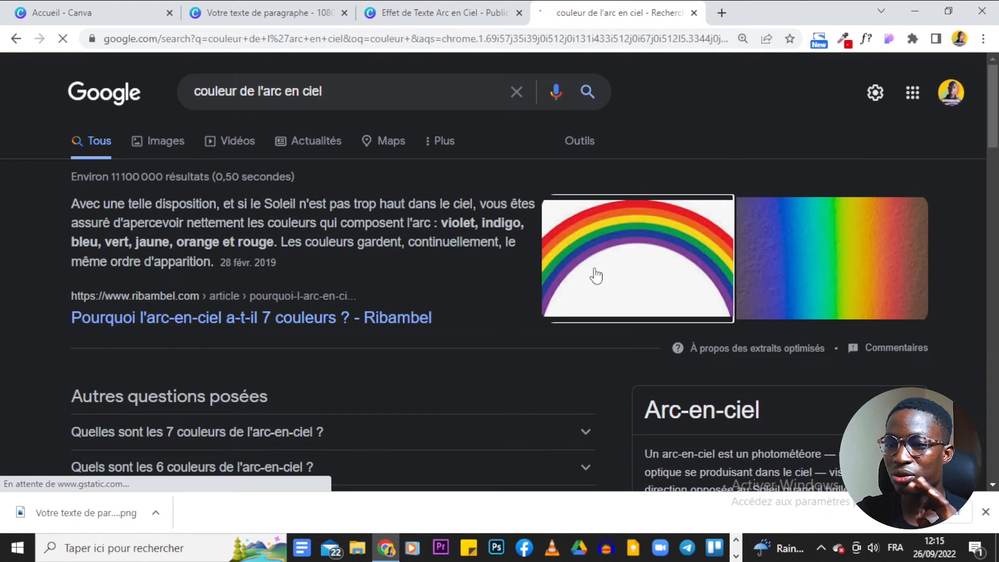
click(596, 276)
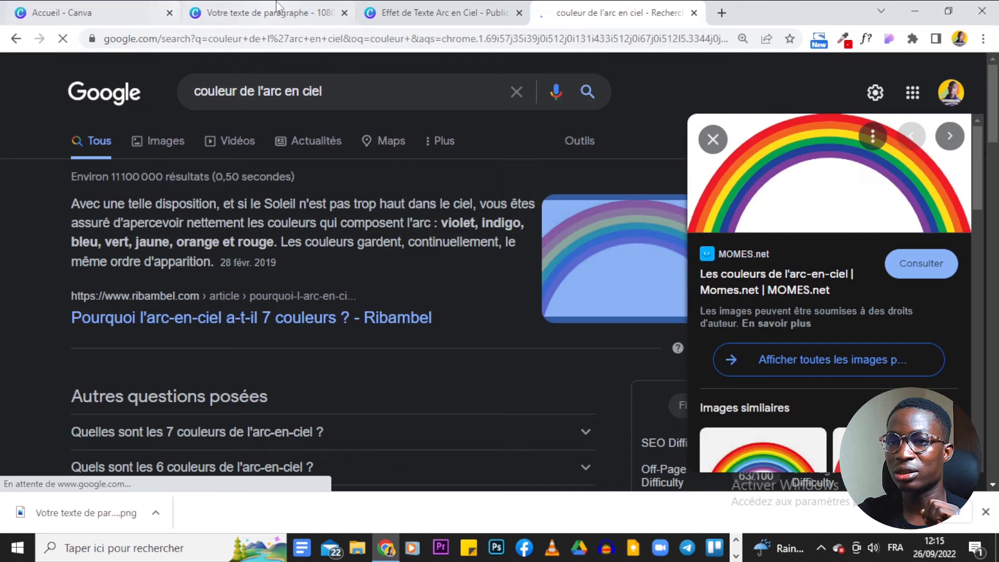
Add the uploaded rainbow image to the working design and place it partly off the page's right edge, above the lettering.
click(263, 13)
scroll(156, 365, down, 5)
click(217, 437)
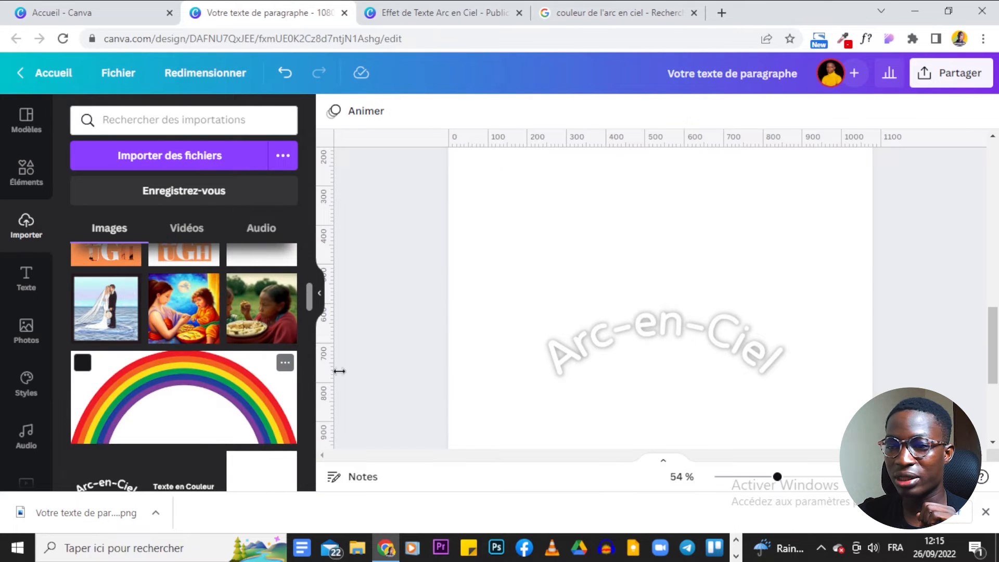
drag(657, 327, 880, 200)
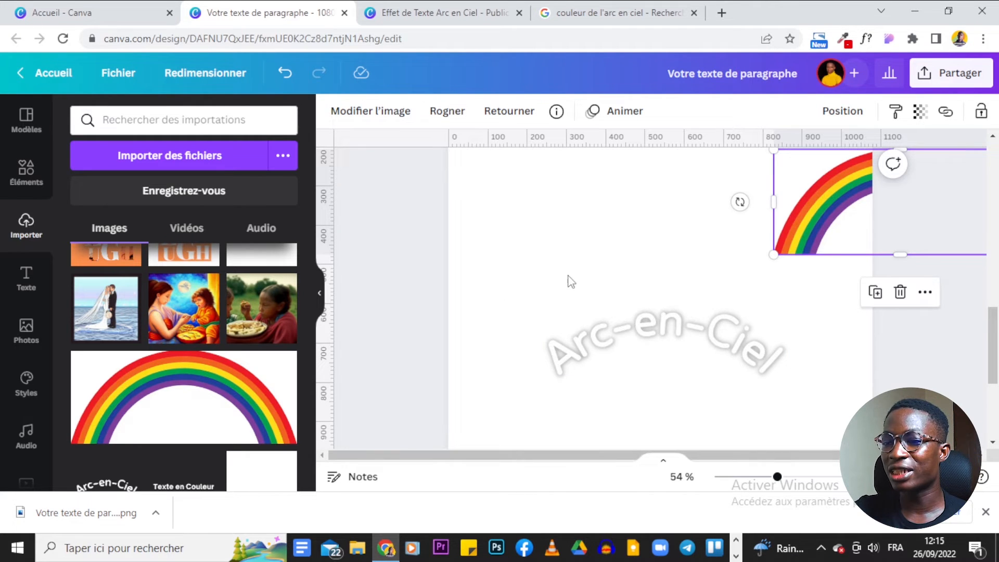
Add another Brillance shadow to the Arc-en-Ciel image with size 7, transparency 100 and blur 1.
click(646, 347)
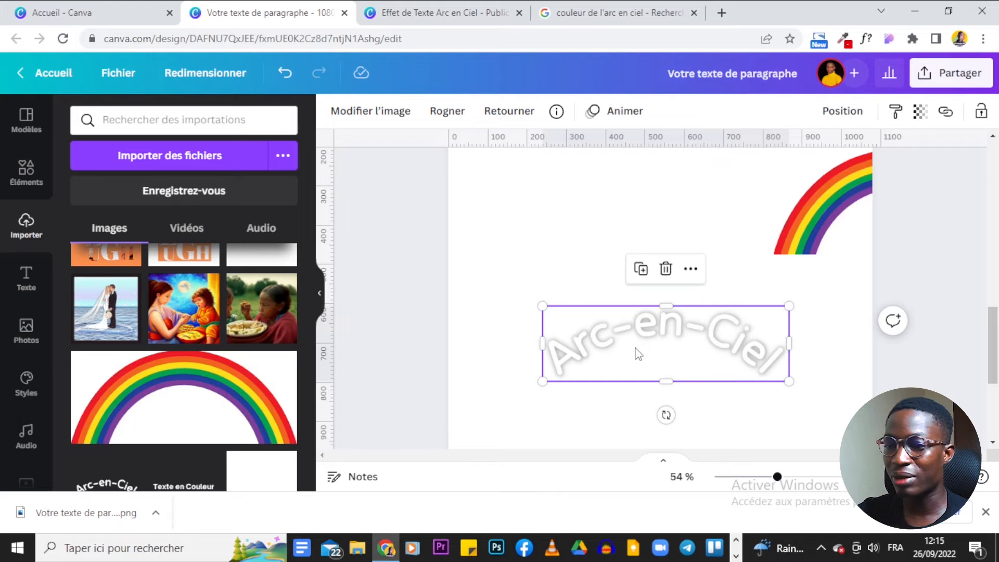
click(378, 110)
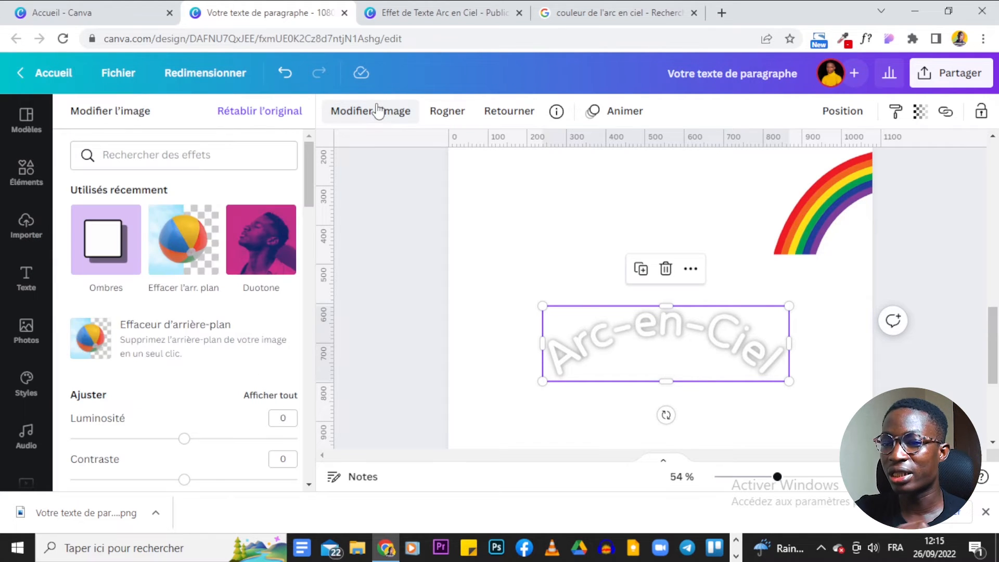
click(92, 260)
click(164, 183)
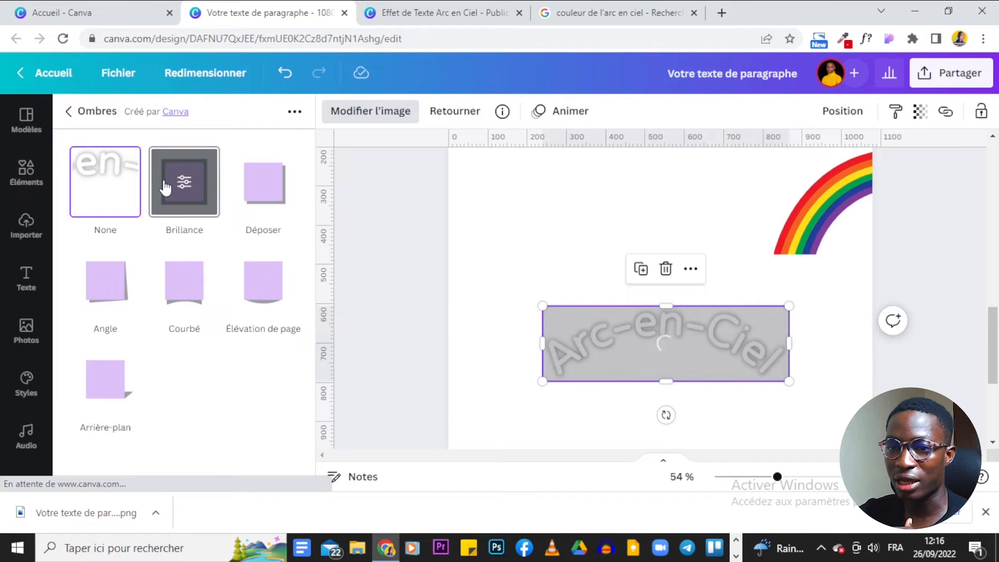
click(185, 187)
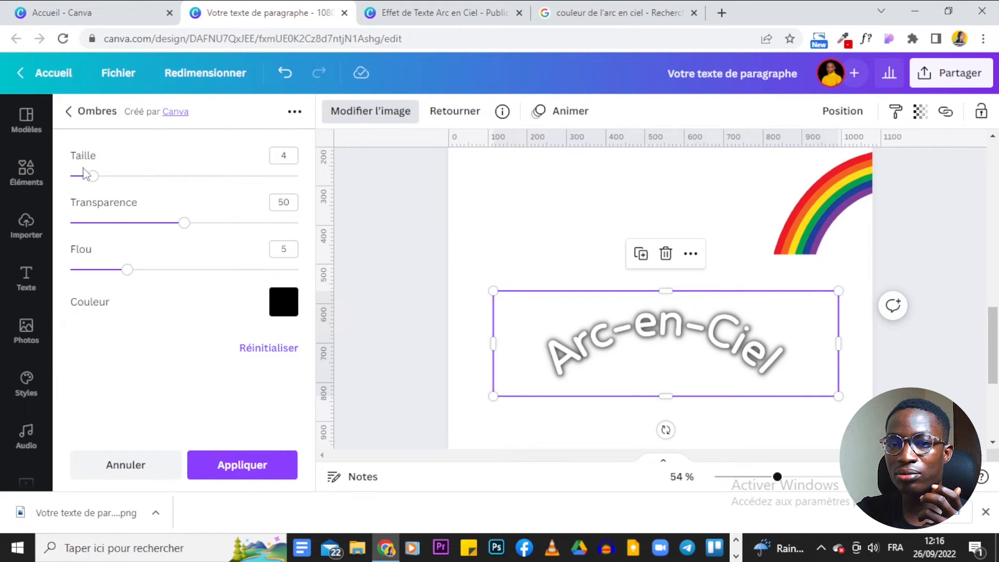
drag(92, 176, 111, 177)
drag(185, 224, 368, 233)
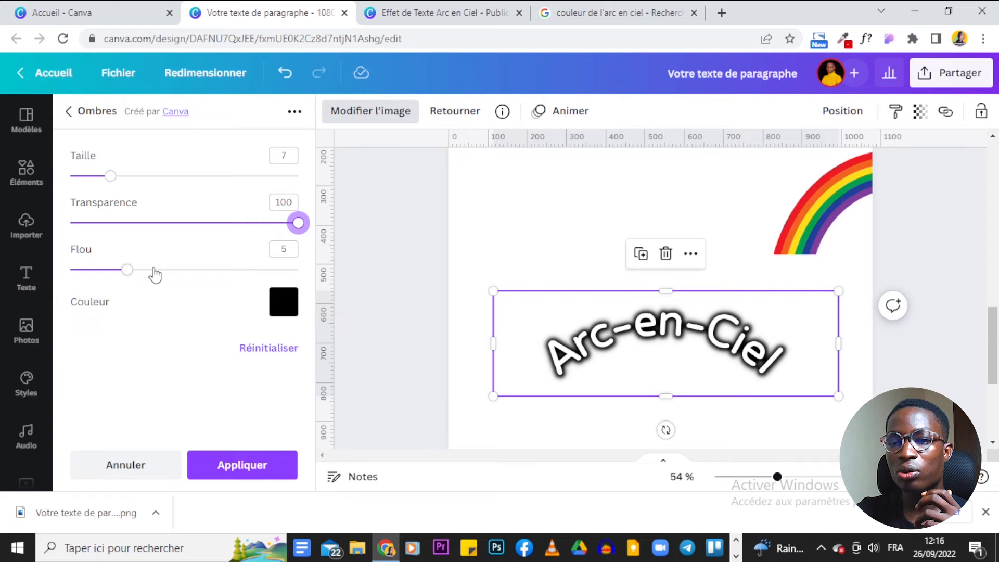
drag(127, 275, 2, 301)
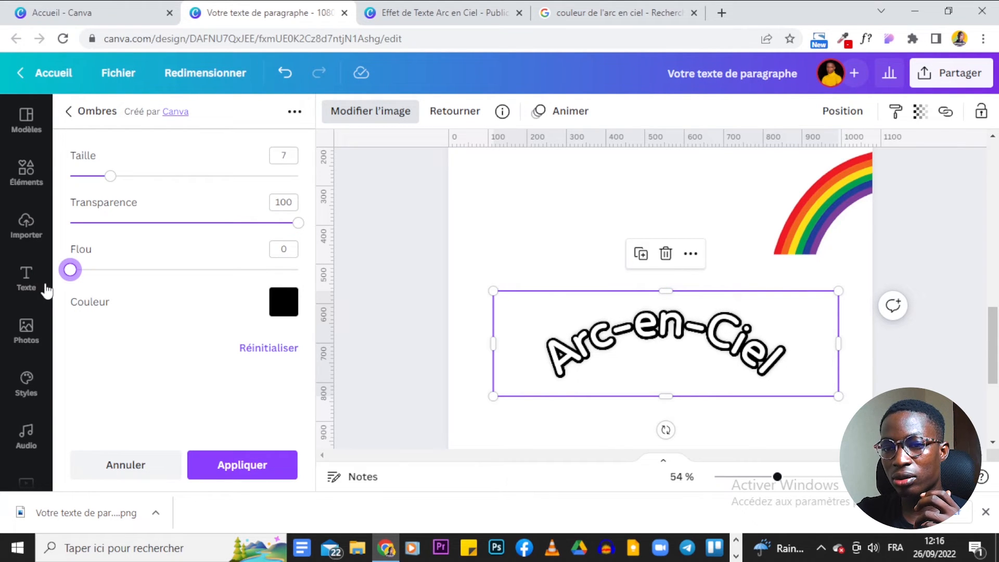
drag(72, 292, 85, 296)
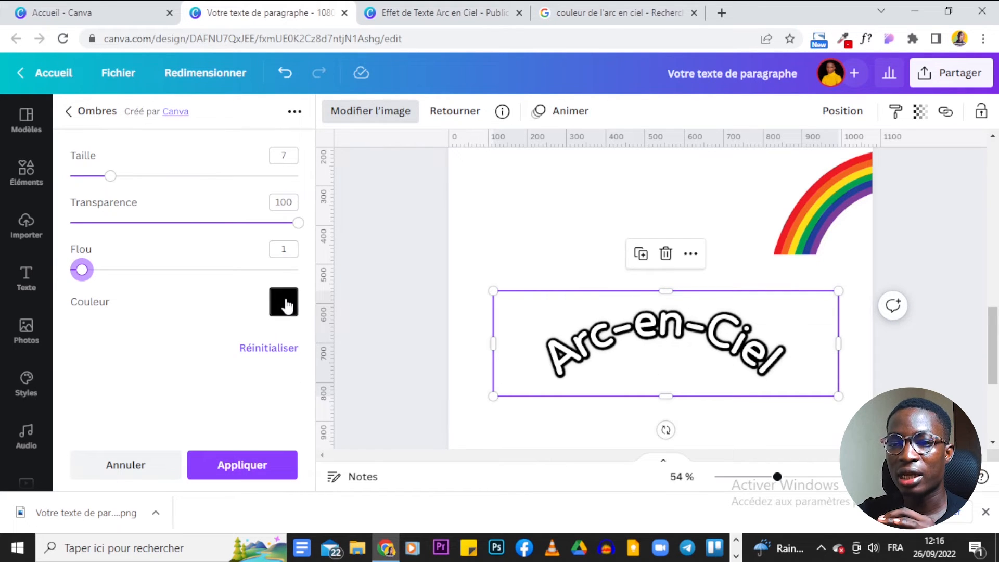
Sample the shadow colour #7D409B from the rainbow's violet band and apply the shadow.
click(284, 301)
click(293, 105)
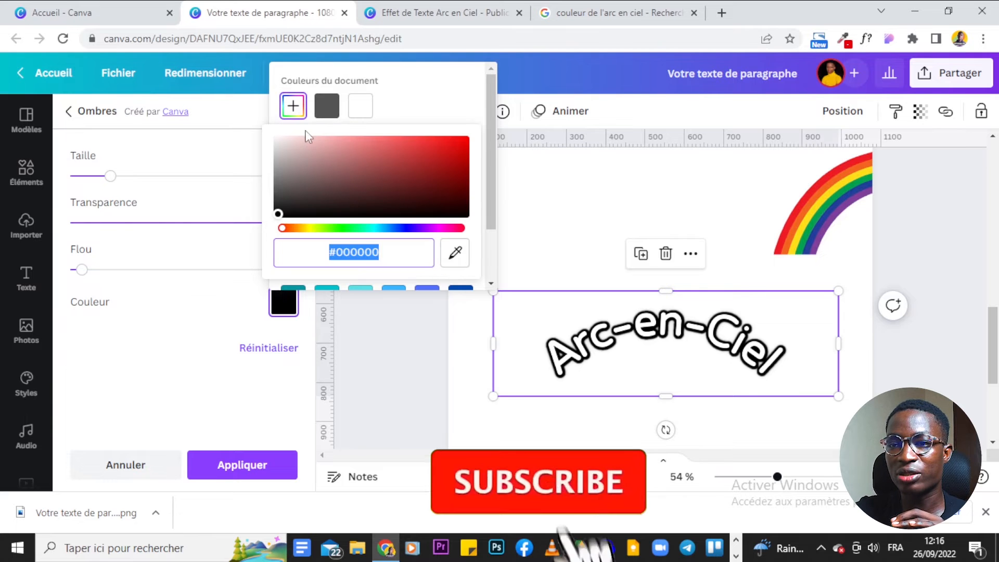
click(458, 256)
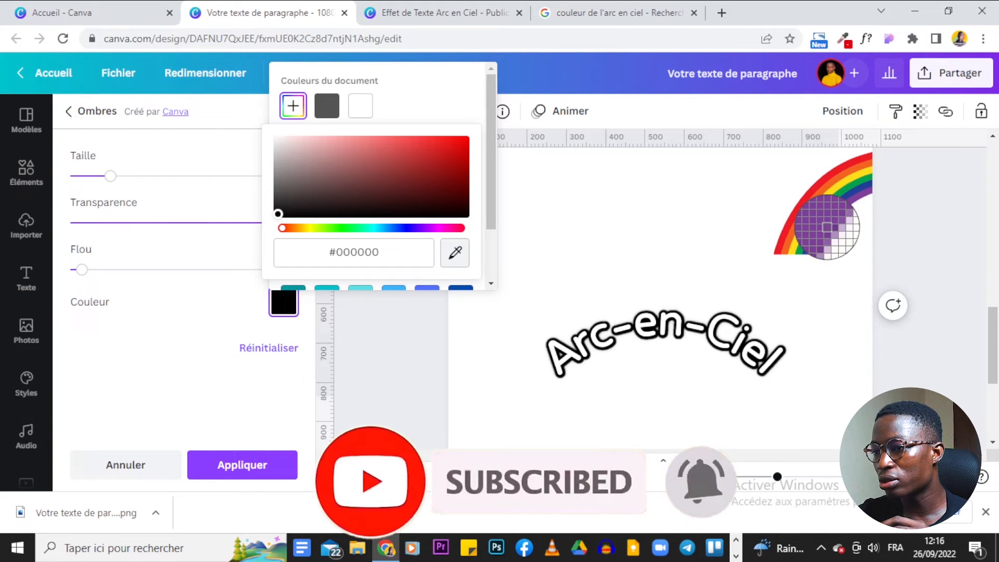
click(831, 230)
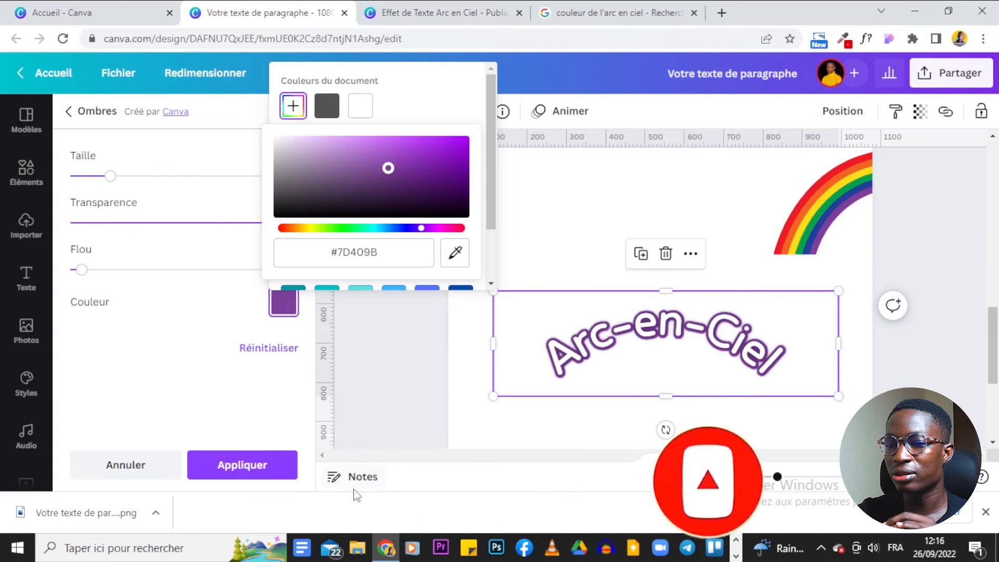
click(264, 464)
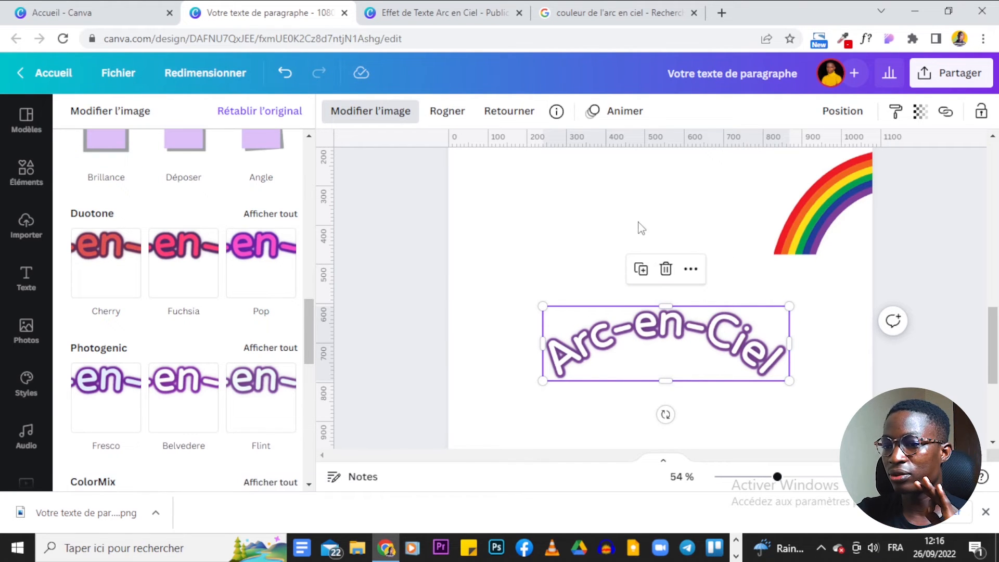
Add a further Brillance shadow around the violet outline with size 7, transparency 100 and blur 1.
scroll(196, 332, up, 5)
click(104, 423)
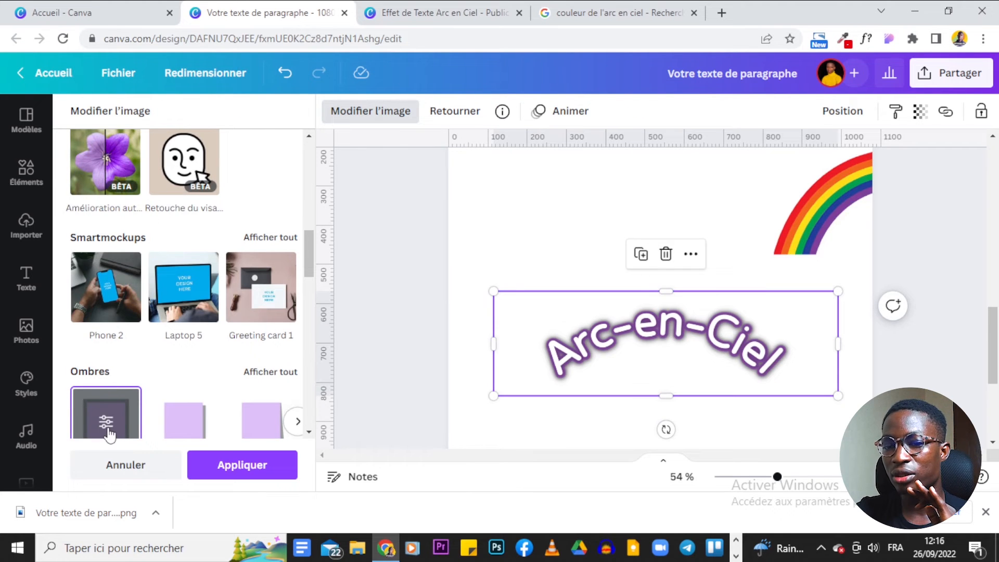
click(111, 433)
click(121, 177)
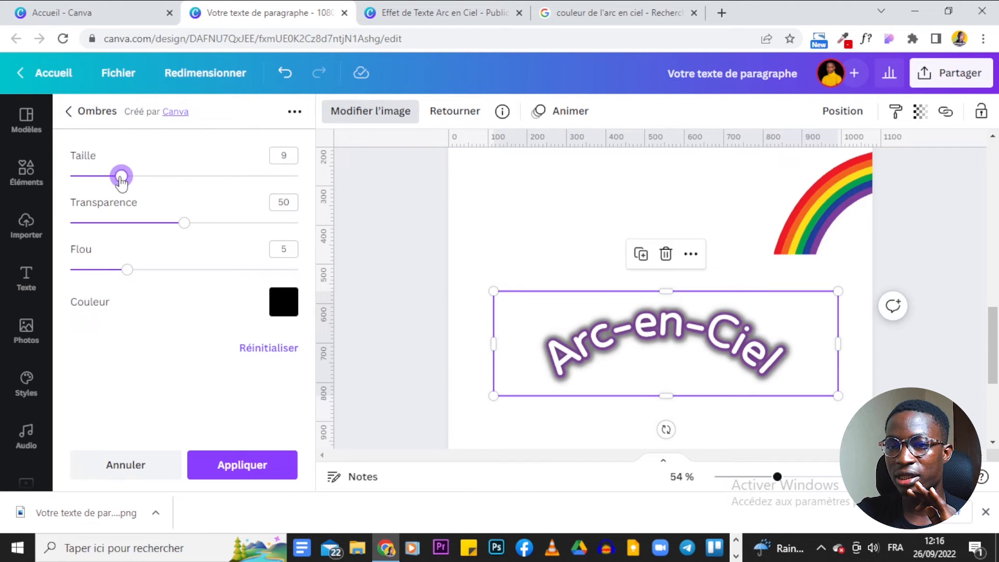
drag(123, 180, 112, 187)
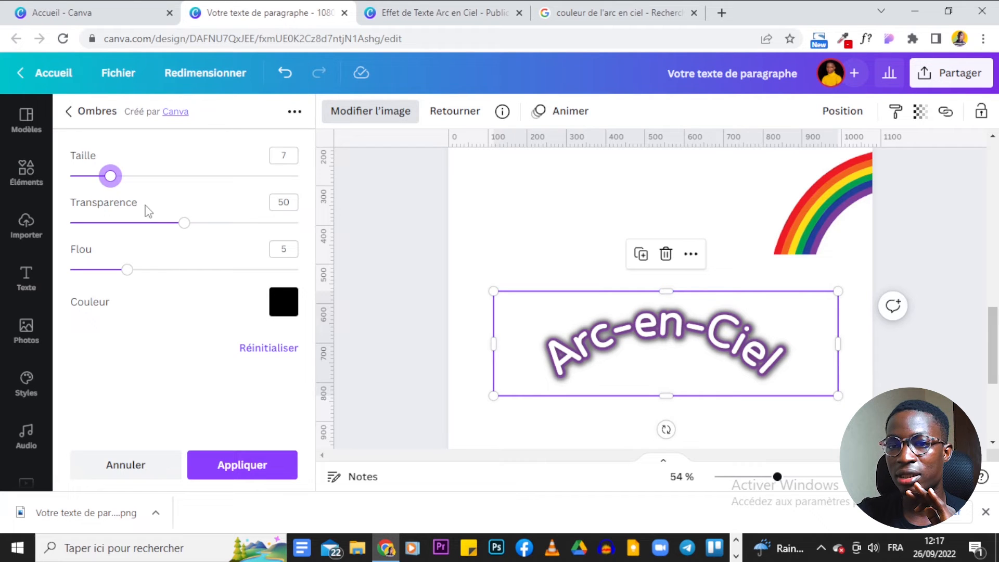
drag(185, 223, 317, 225)
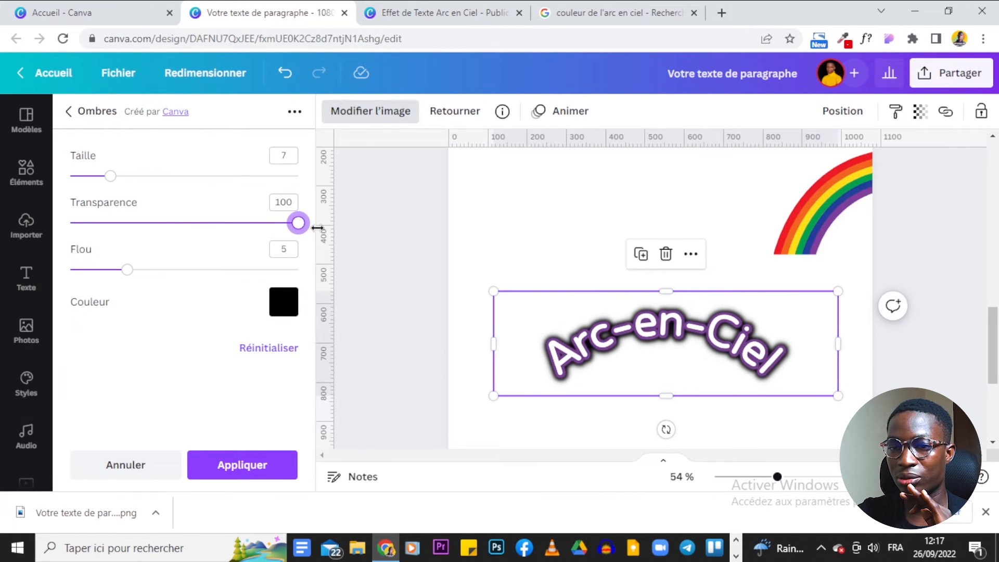
drag(128, 269, 84, 281)
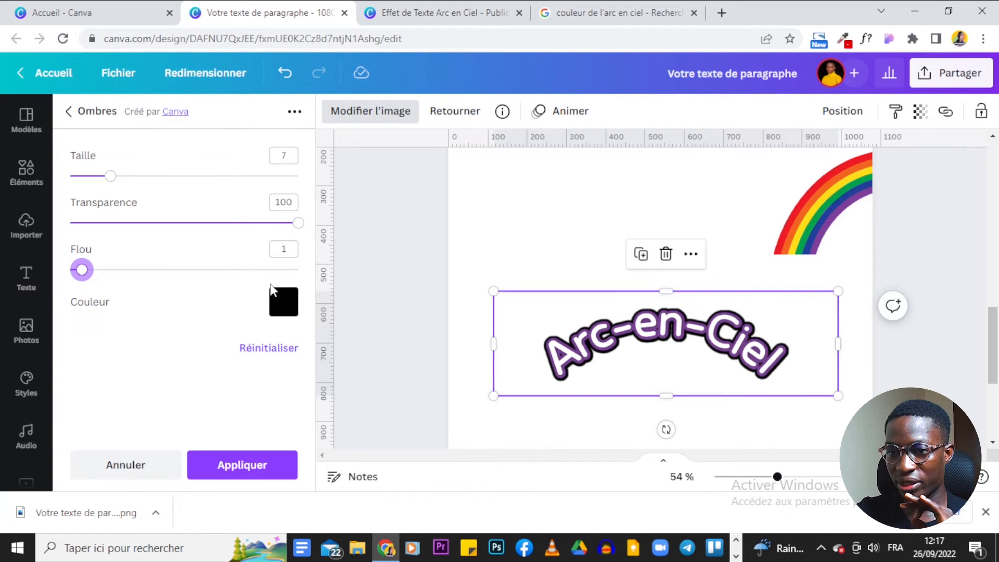
Sample the shadow colour #213F9A from the reference rainbow's blue band and apply the shadow.
click(284, 304)
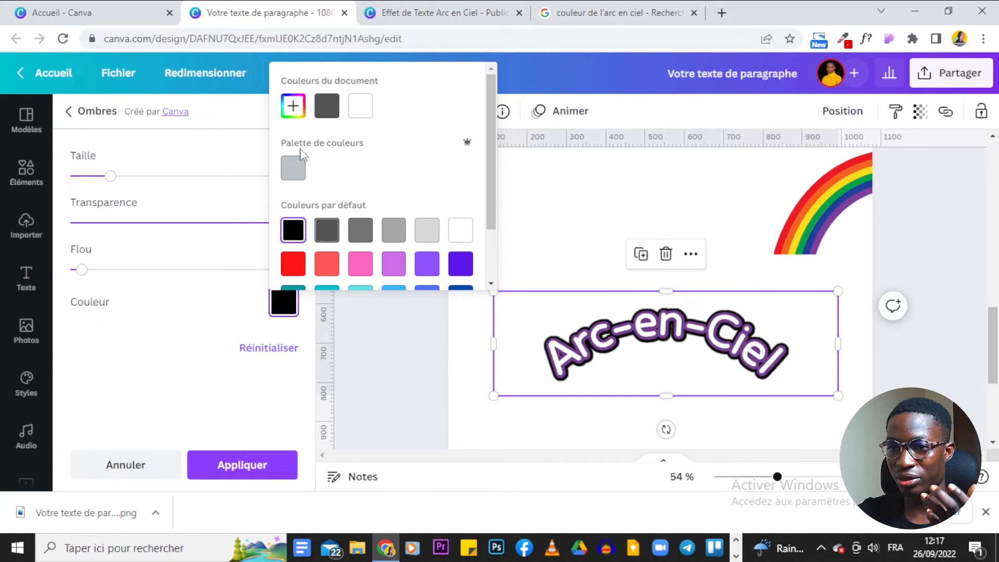
click(293, 105)
click(455, 253)
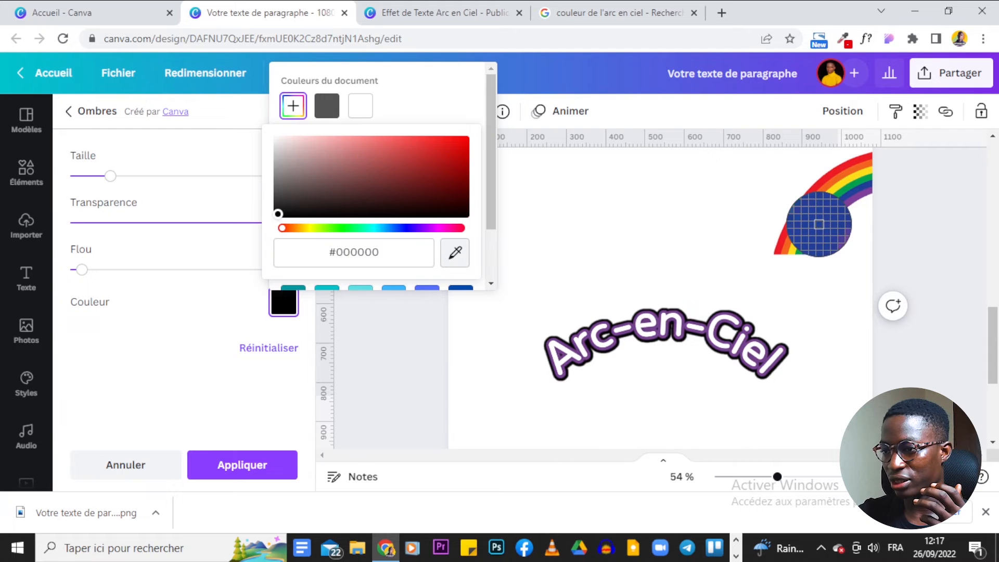
click(839, 203)
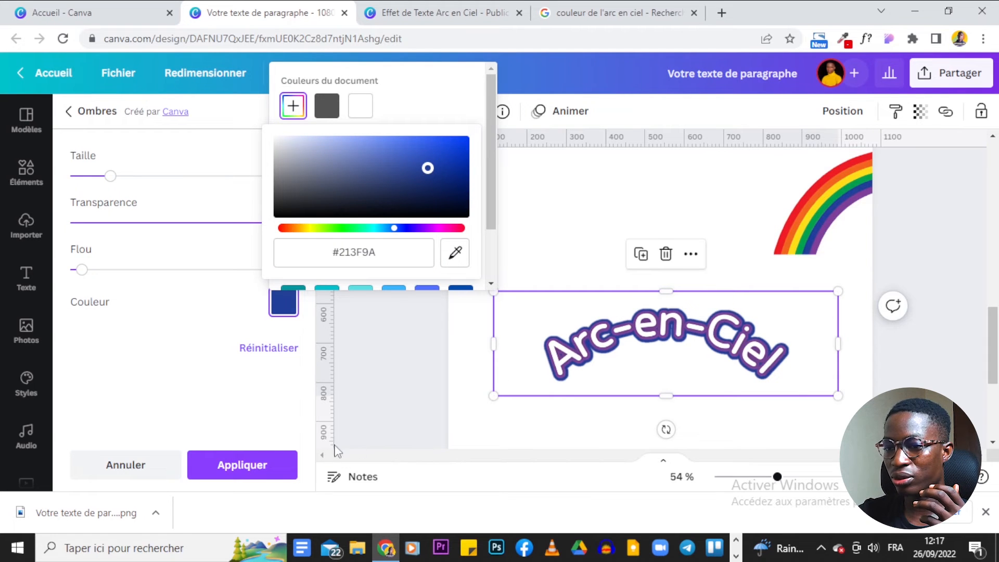
click(281, 467)
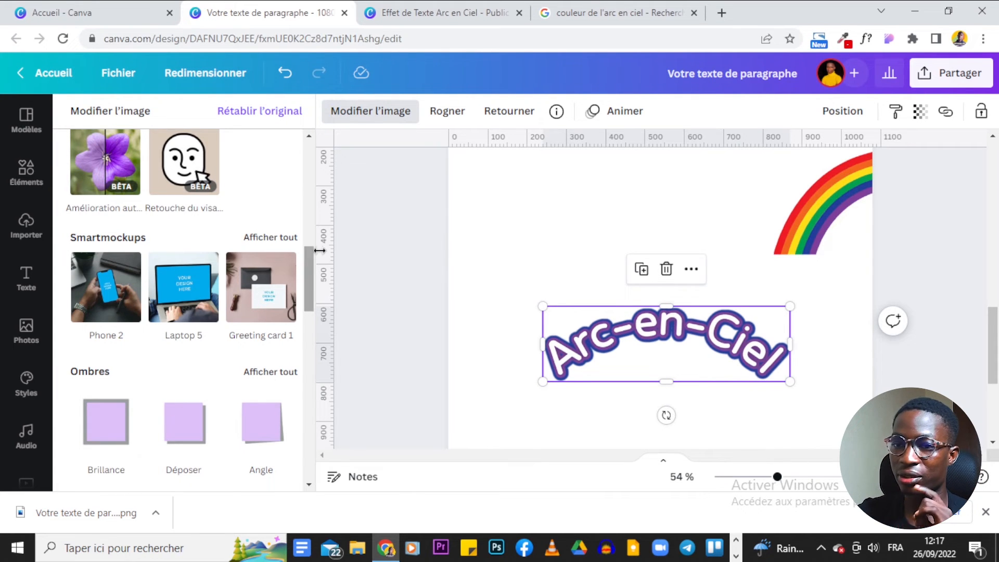
Add another Brillance shadow around the blue outline with size 7, transparency 100 and blur 1.
scroll(145, 279, up, 4)
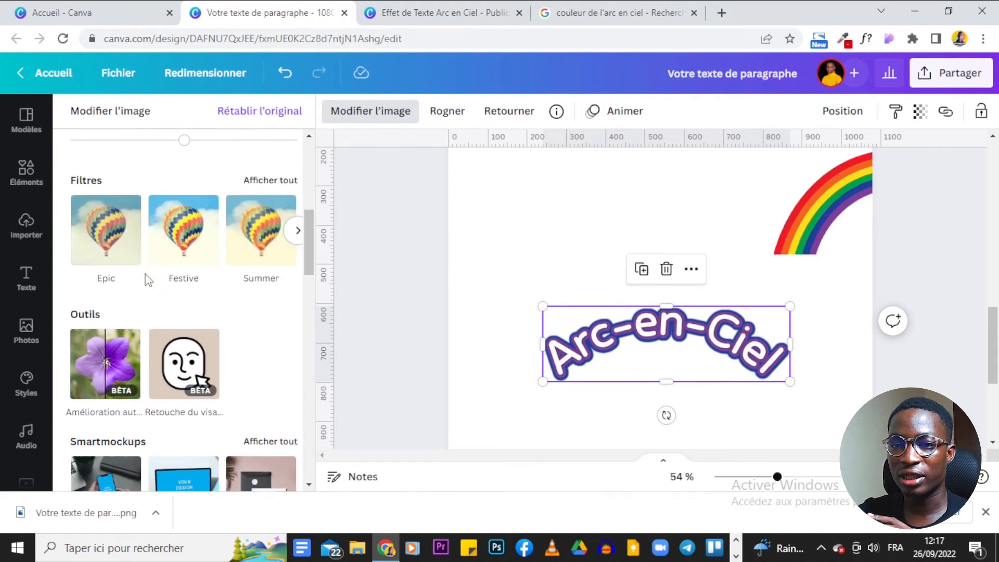
scroll(106, 358, down, 6)
click(107, 358)
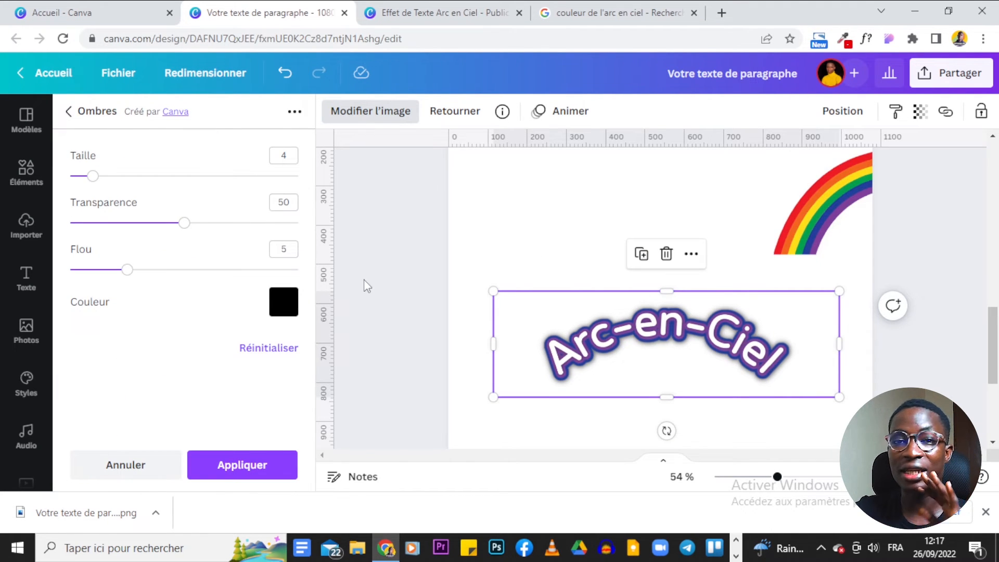
click(284, 155)
text(7)
click(284, 203)
text(100)
click(284, 249)
text(1)
Colour the new shadow #FCDE19 from the rainbow's yellow band and apply it.
click(283, 302)
click(293, 106)
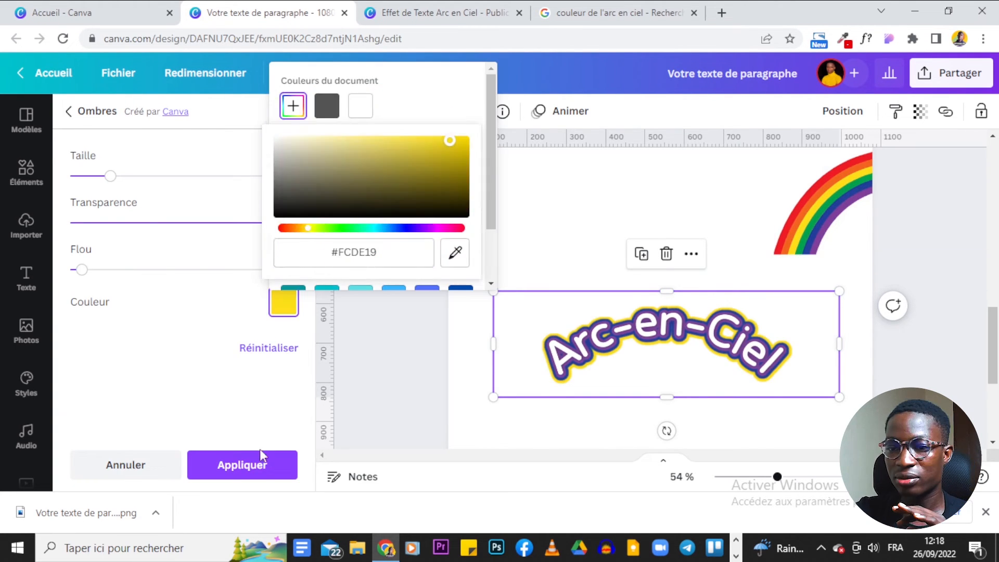
click(260, 458)
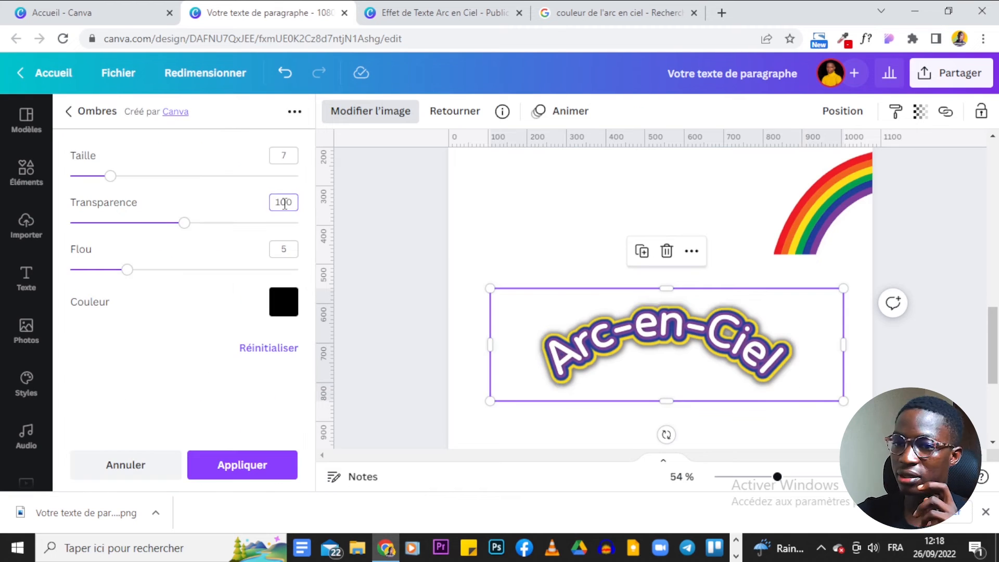
Add a Brillance shadow of size 7 and transparency 100 around the yellow outline, sampling its colour from the rainbow's orange band.
click(283, 301)
click(455, 253)
click(835, 187)
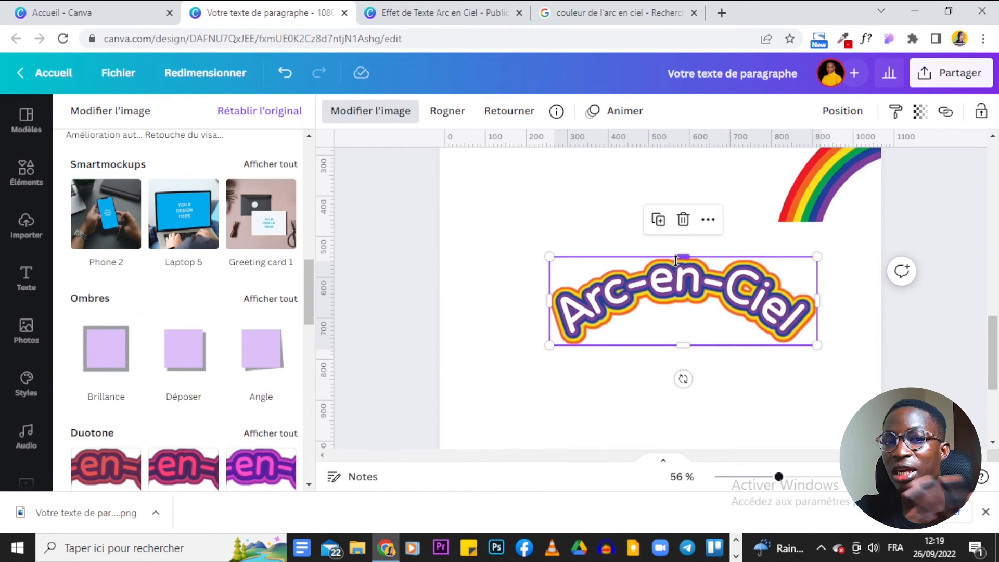
Add a Brillance shadow around the orange outline with size 7, transparency 100 and blur 1.
scroll(104, 261, down, 4)
click(105, 201)
click(284, 201)
text(100)
click(285, 246)
text(1)
Sample the shadow colour from the rainbow's red band and apply the red outline.
click(283, 302)
click(292, 107)
click(455, 252)
click(790, 196)
click(271, 406)
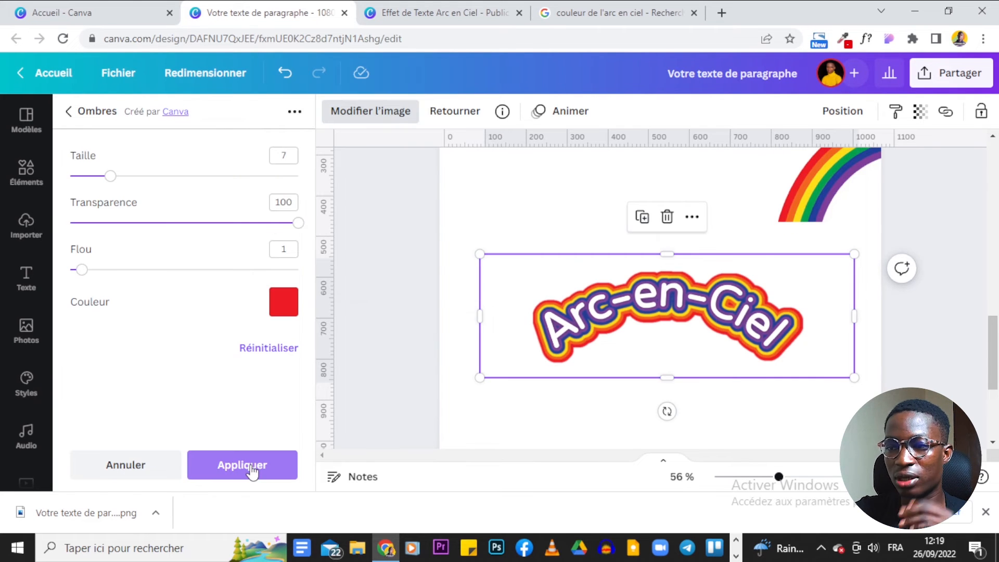
click(253, 466)
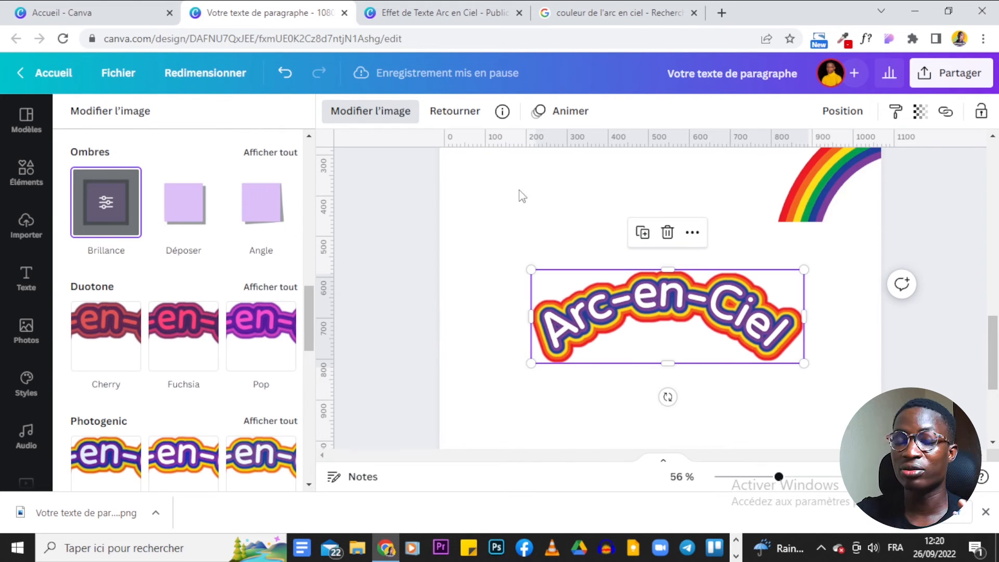
click(243, 465)
Add one more Brillance shadow around the red outline with size 7, transparency 100 and blur 1.
click(107, 203)
click(293, 154)
text(7)
click(288, 204)
text(100)
click(286, 246)
text(1)
Colour the outermost shadow with the default dark green, apply it and shift the finished lettering slightly on the page.
click(283, 302)
scroll(314, 219, down, 2)
click(293, 261)
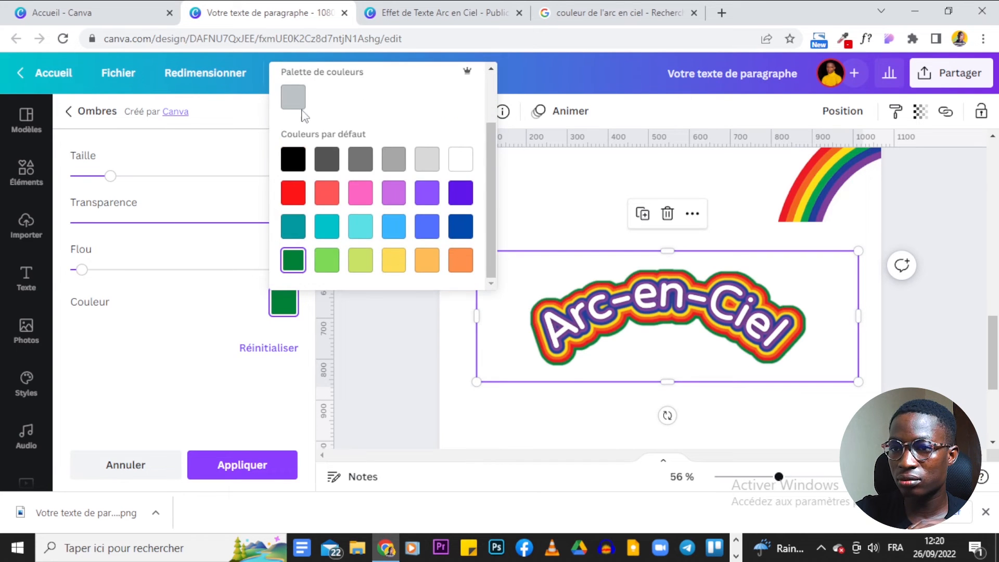
click(303, 110)
click(420, 261)
mouse_move(704, 330)
mouse_down()
mouse_move(683, 306)
mouse_move(688, 293)
mouse_move(713, 324)
mouse_up()
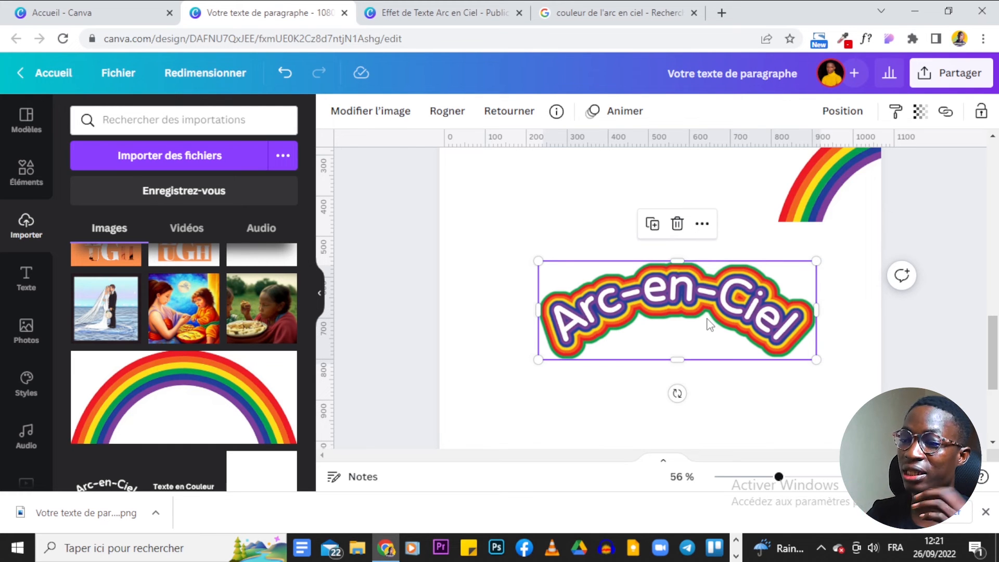
Switch to the "Effet de Texte Arc en Ciel" design and apply the "Routine bien-être" template to page 3.
scroll(781, 263, down, 2)
scroll(831, 272, up, 5)
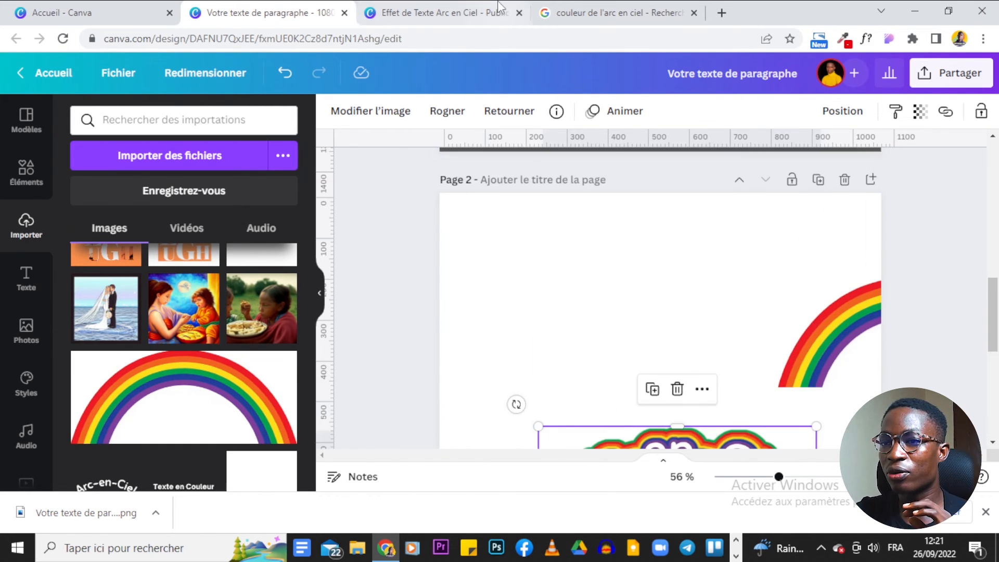
click(499, 11)
click(440, 415)
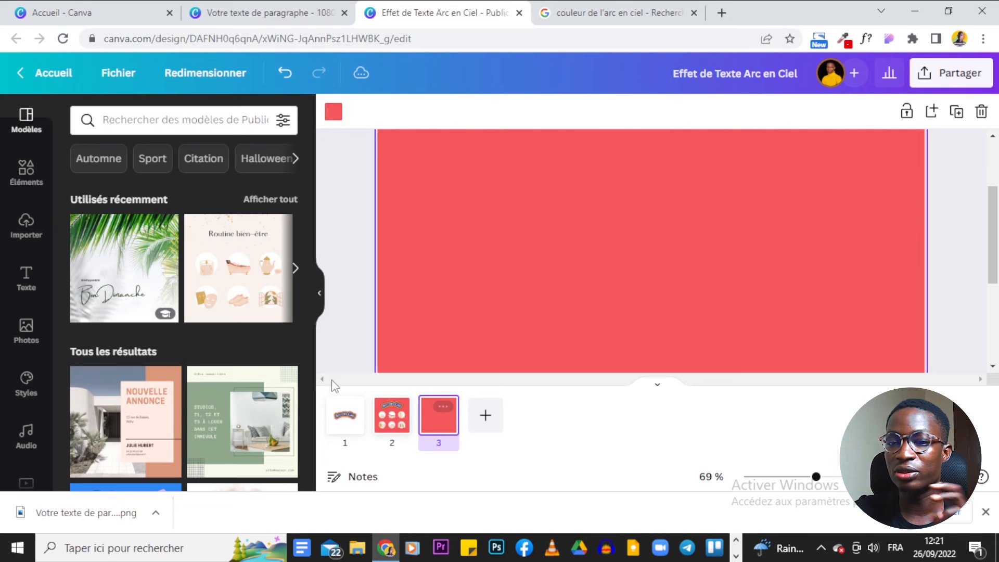
click(230, 262)
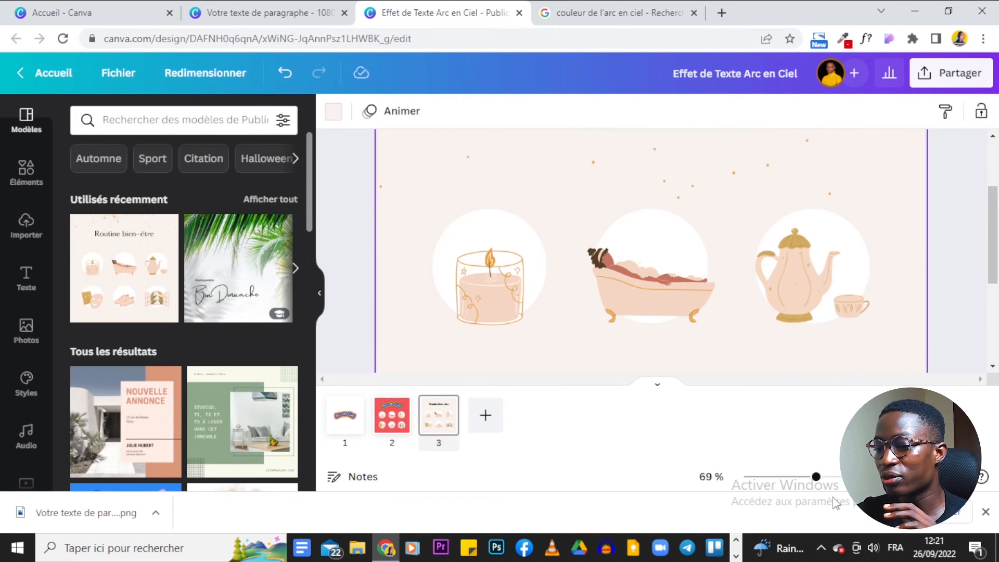
Replace the "Routine bien-être" title on page 3 with a copy of page 1's Arc-en-Ciel image, placed above the illustrations.
drag(815, 477, 785, 478)
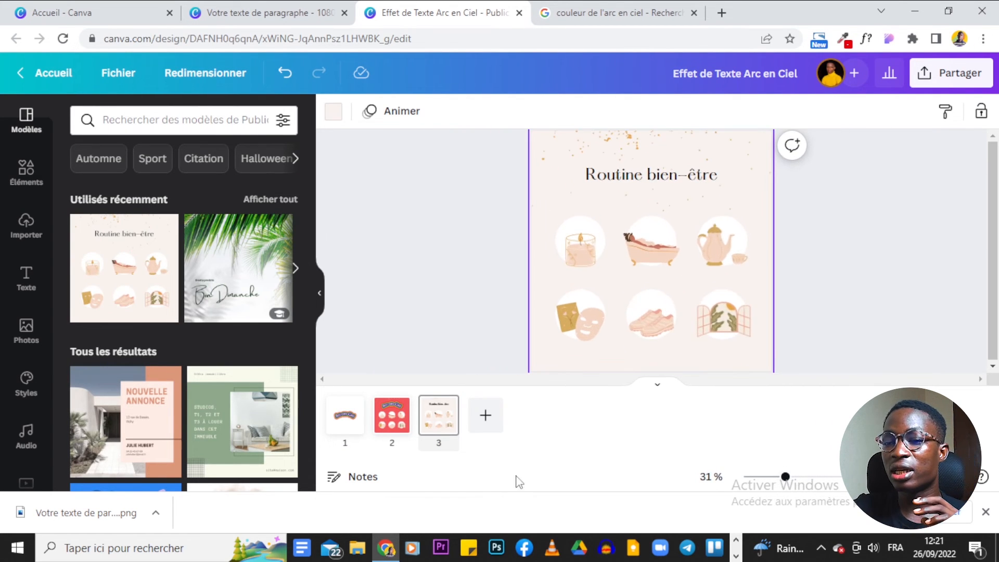
click(343, 419)
click(677, 268)
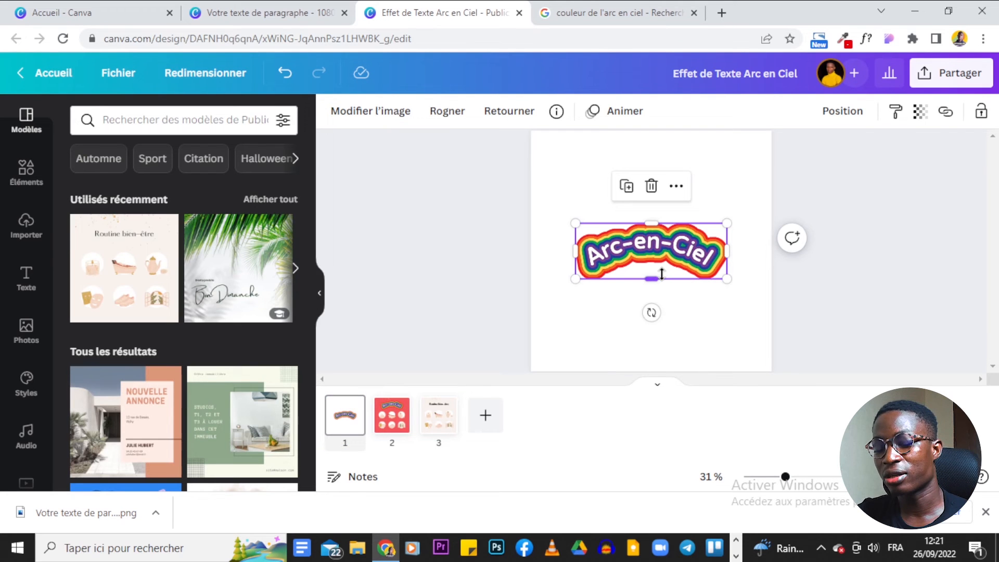
click(430, 420)
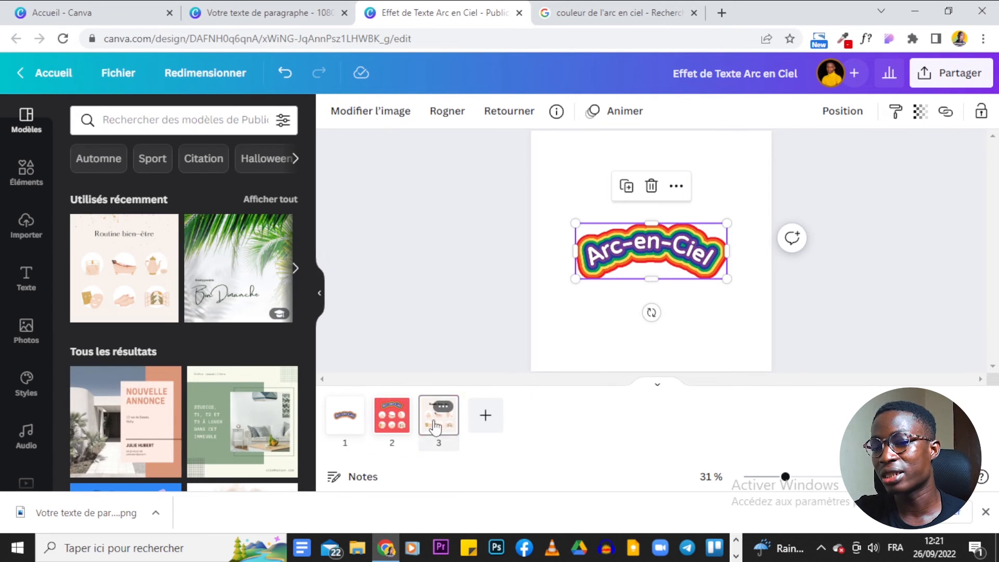
click(674, 184)
key(Delete)
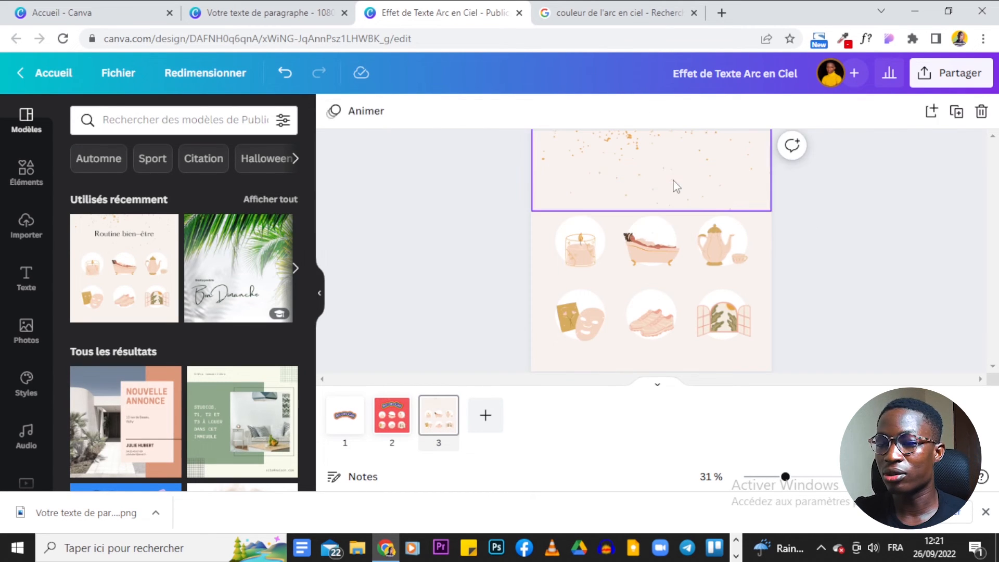
key(ctrl+v)
drag(660, 265, 660, 190)
click(849, 250)
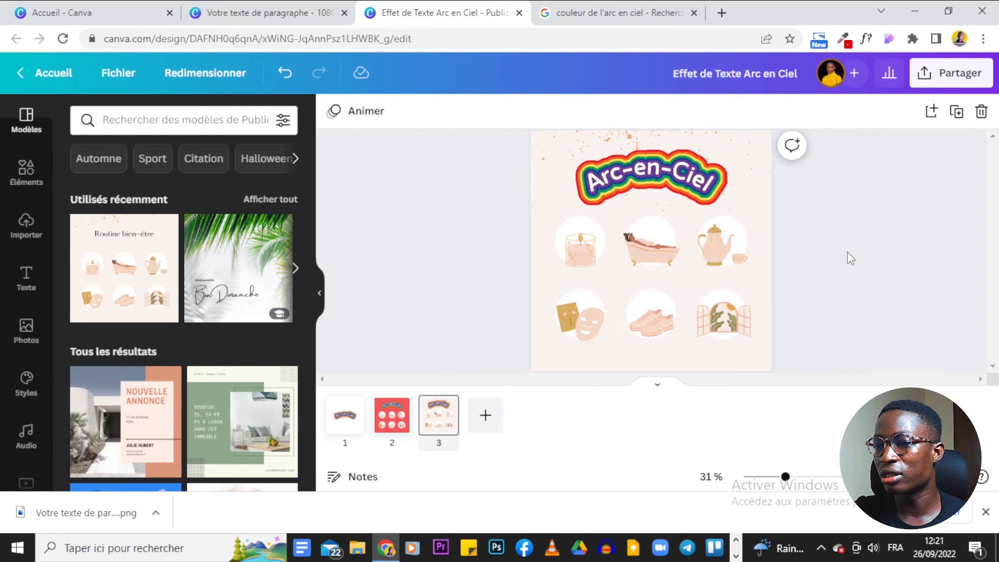
scroll(845, 256, up, 1)
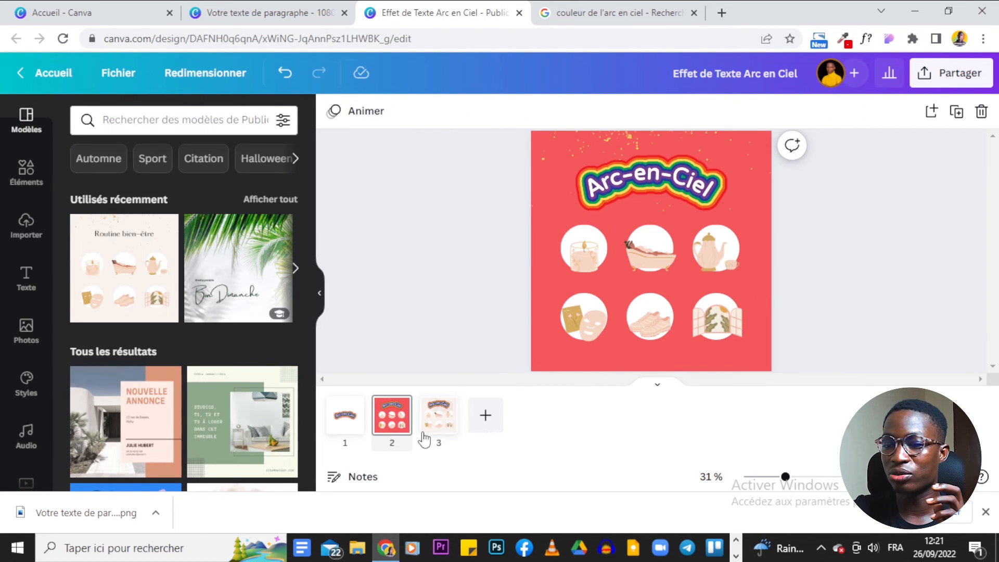
click(437, 425)
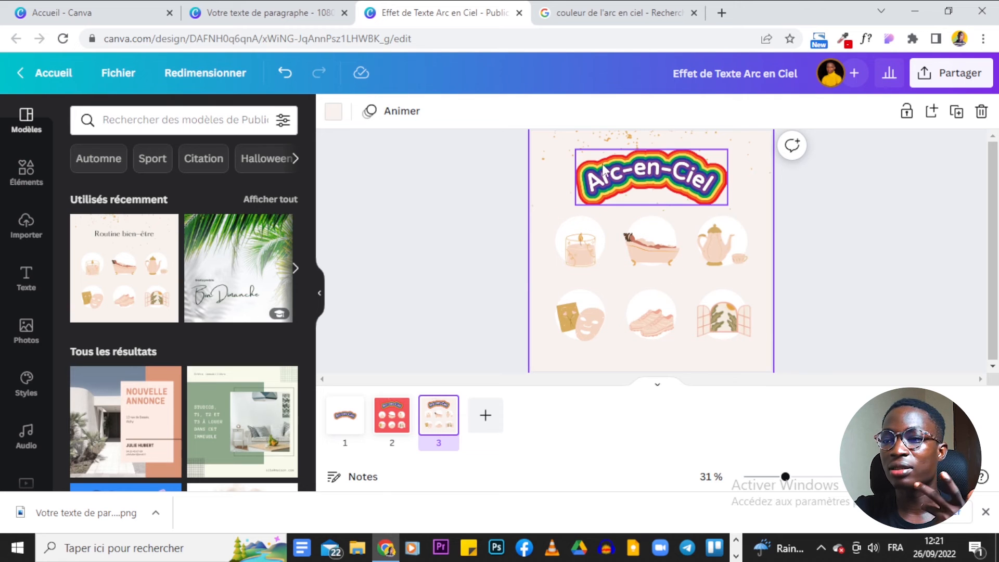
Return to the "Votre texte de paragraphe" design and delete the reference rainbow from page 2.
click(270, 12)
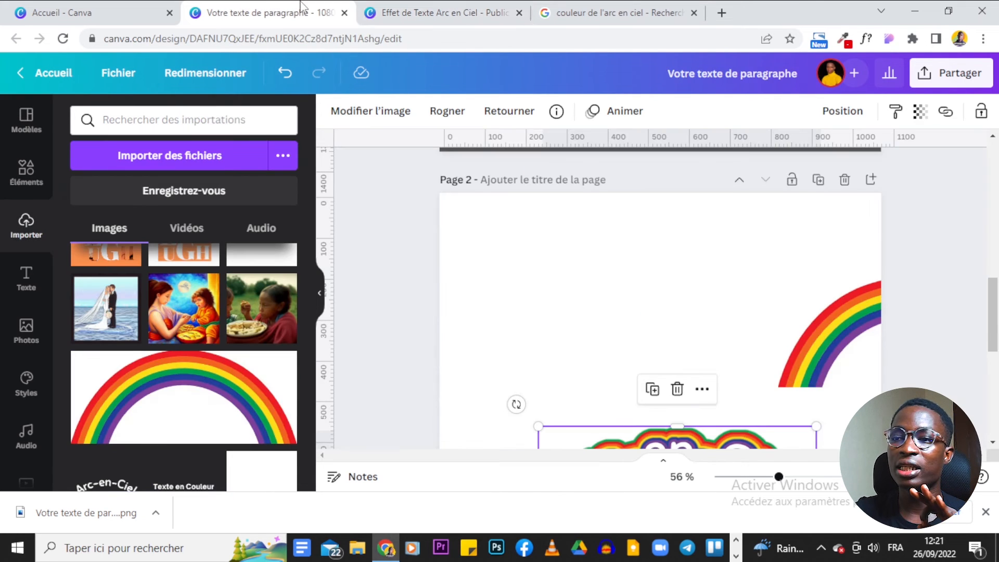
scroll(771, 366, down, 5)
scroll(771, 367, up, 7)
click(868, 293)
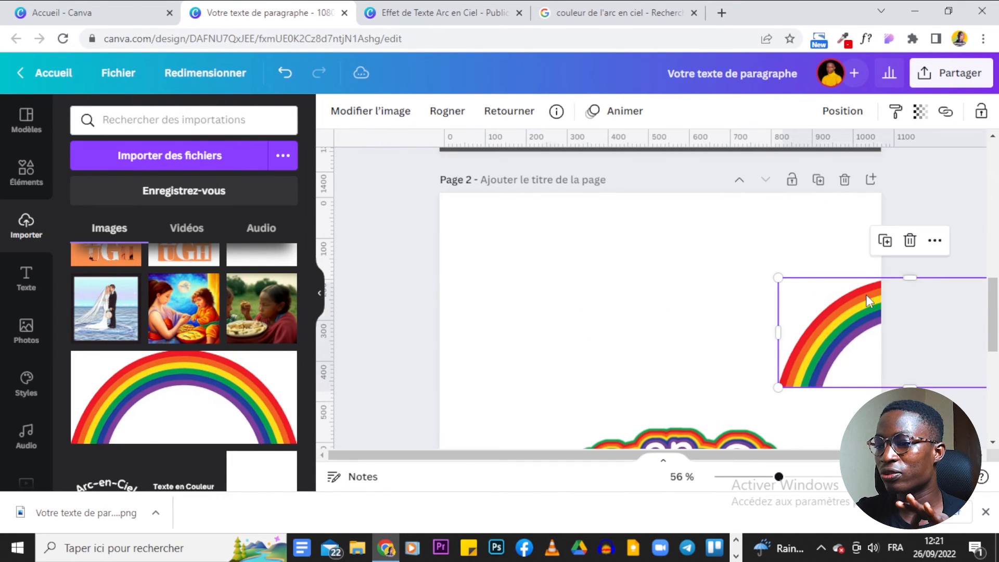
key(Delete)
Enlarge the Arc-en-Ciel lettering on page 2 to span most of the page width and inspect its outlines up close.
mouse_move(778, 477)
mouse_down()
mouse_move(807, 477)
mouse_move(769, 477)
mouse_up()
click(588, 315)
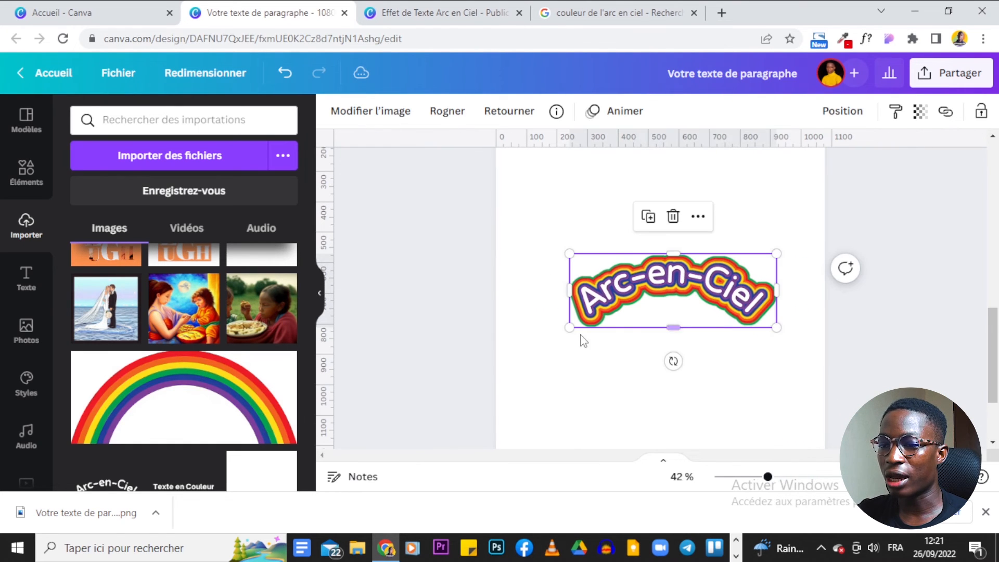
drag(570, 327, 529, 344)
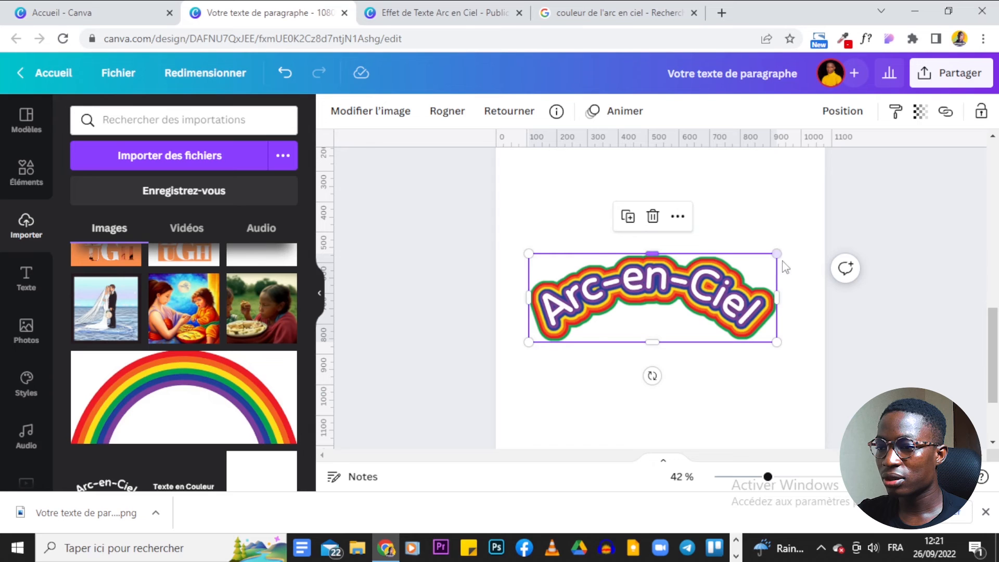
drag(778, 255, 789, 245)
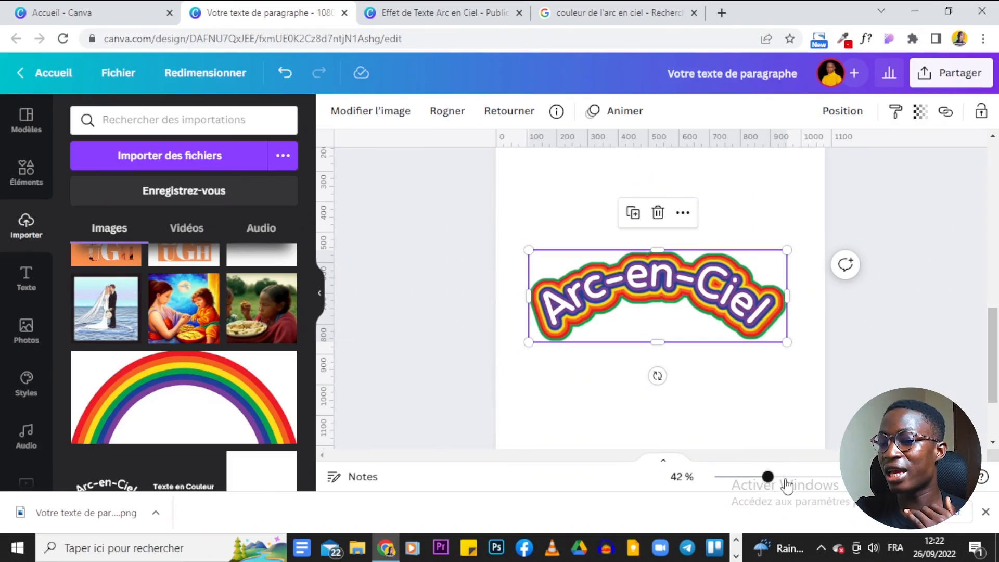
drag(768, 477, 795, 477)
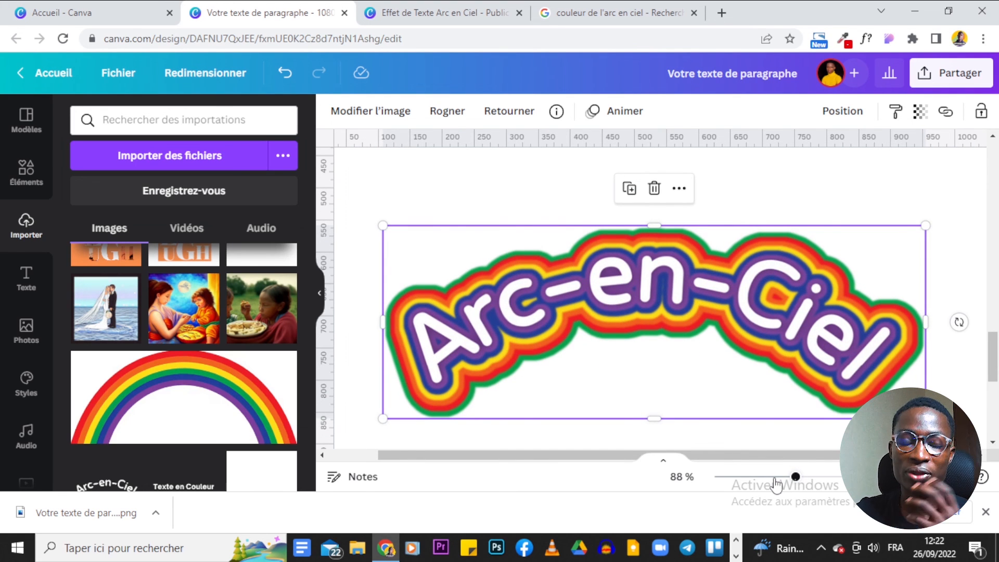
click(776, 477)
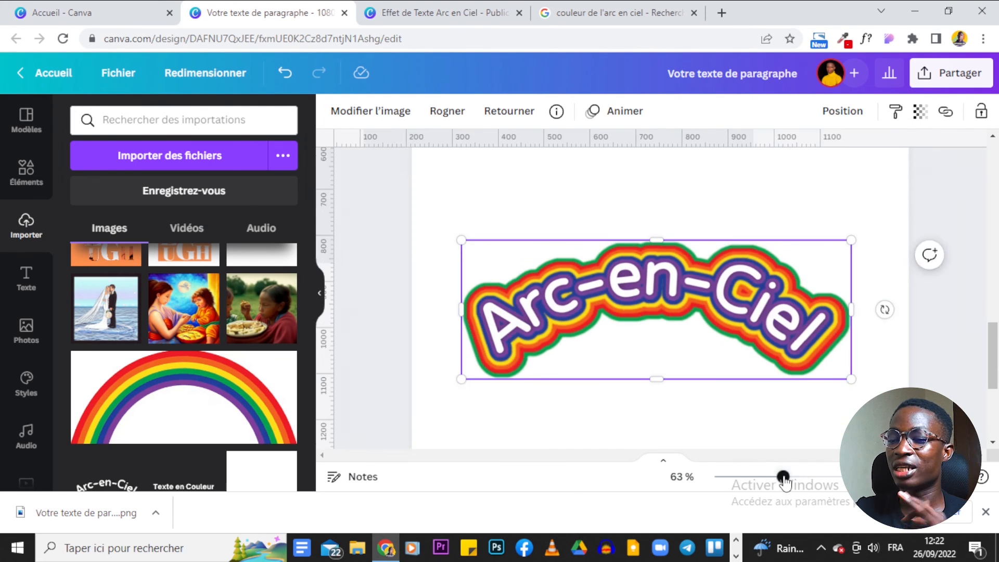